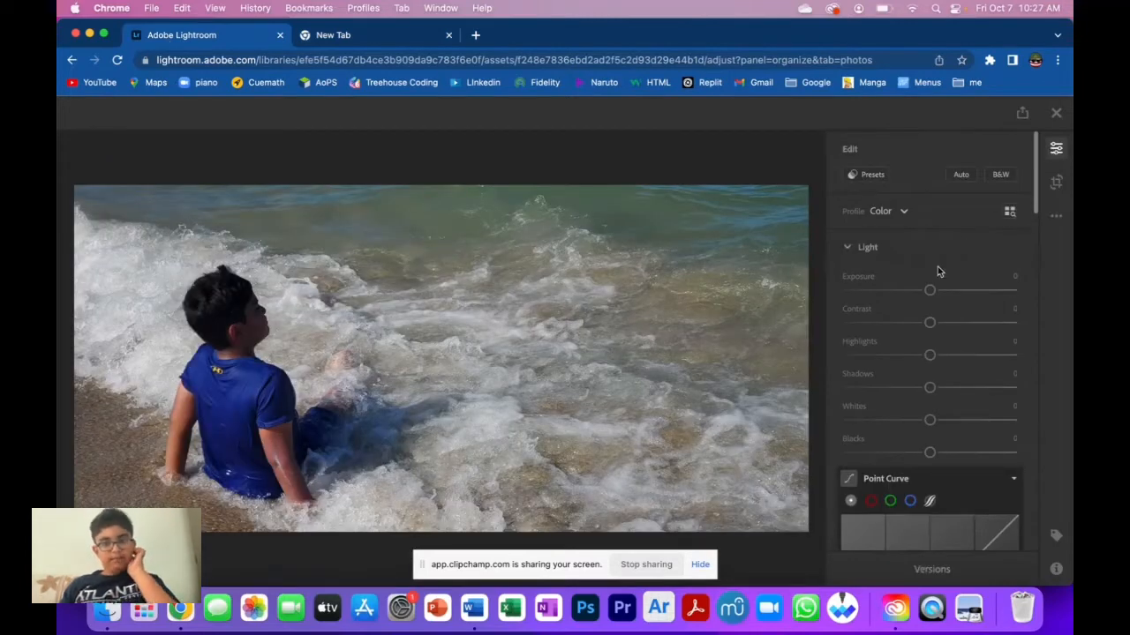
# Set the photo's Exposure to +0.81 and Contrast to +58.
pyautogui.moveTo(931, 290)
pyautogui.mouseDown()
pyautogui.moveTo(820, 285)
pyautogui.moveTo(1033, 303)
pyautogui.moveTo(920, 291)
pyautogui.moveTo(944, 291)
pyautogui.mouseUp()
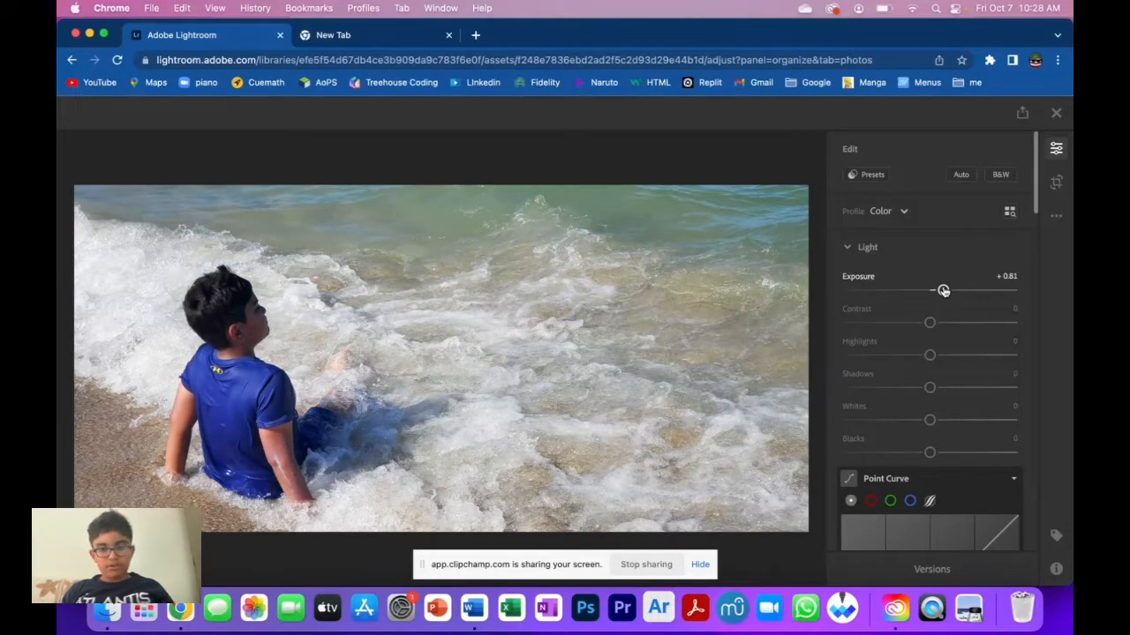
pyautogui.moveTo(928, 323); pyautogui.dragTo(977, 324)
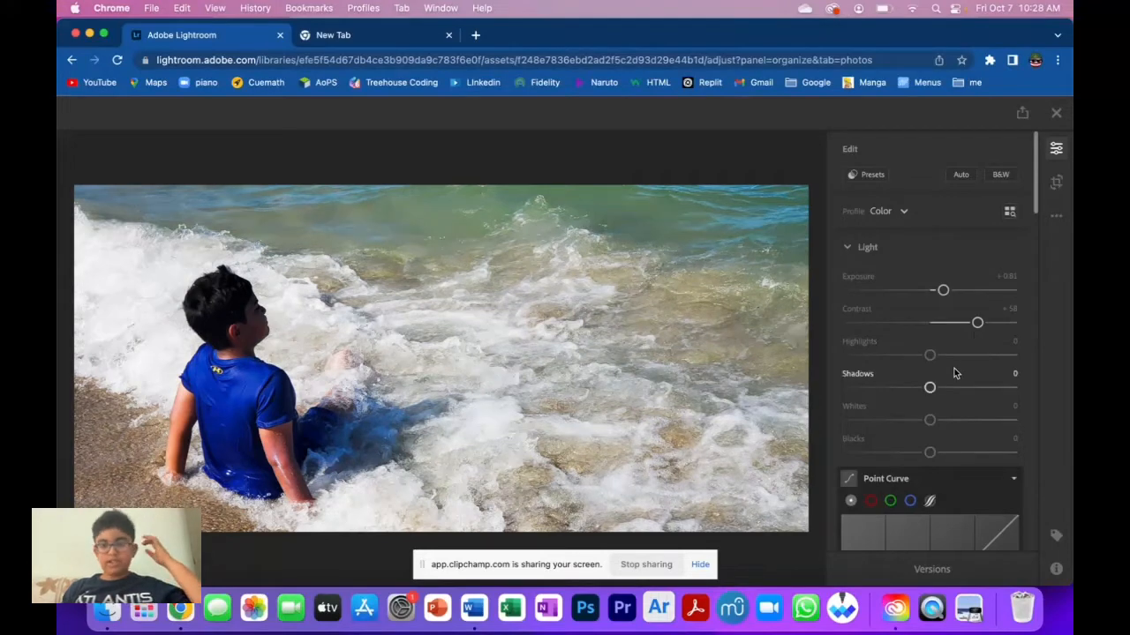
# Set Highlights to -39, Shadows to +100, Whites to +35 and Blacks to -70 in the Light settings.
pyautogui.moveTo(930, 356); pyautogui.dragTo(897, 355)
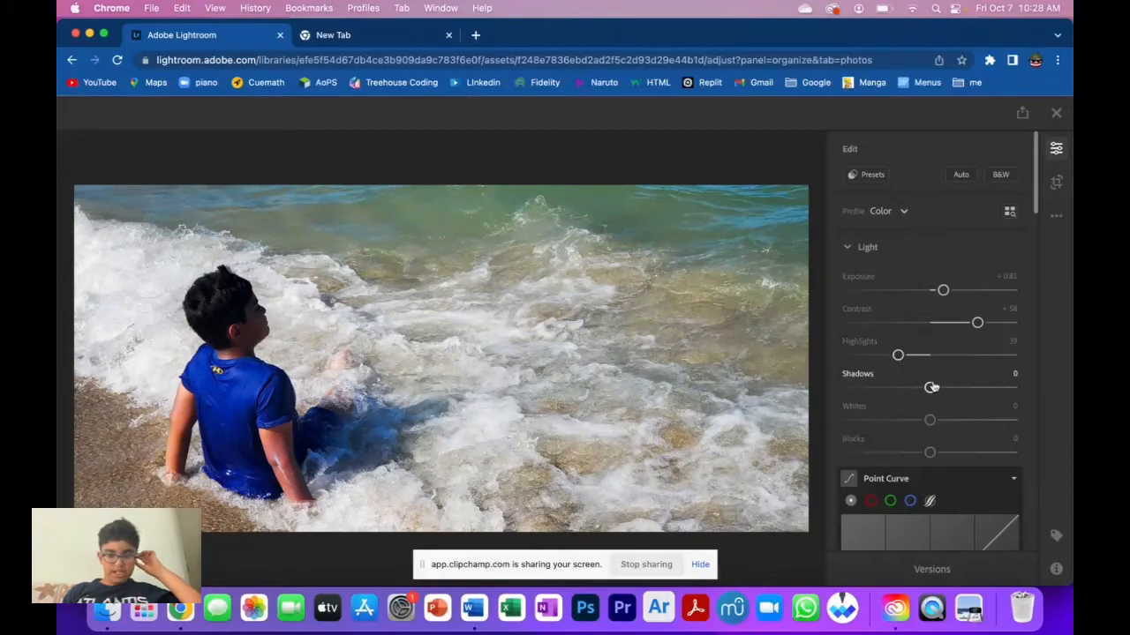
pyautogui.moveTo(932, 389); pyautogui.dragTo(1015, 395)
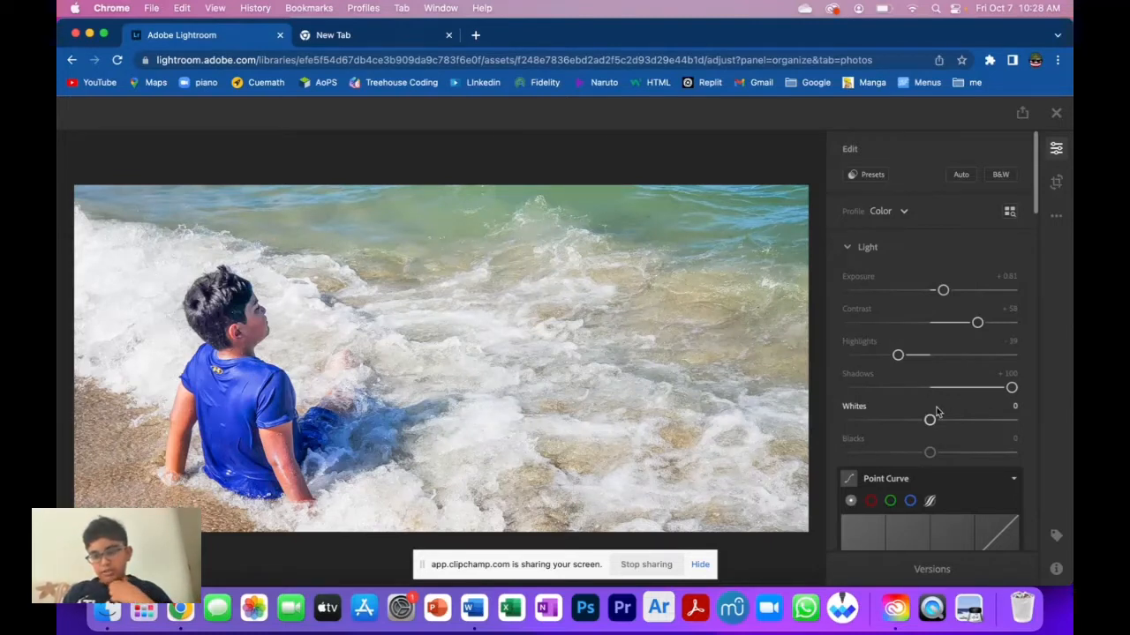
pyautogui.moveTo(930, 421); pyautogui.dragTo(872, 453)
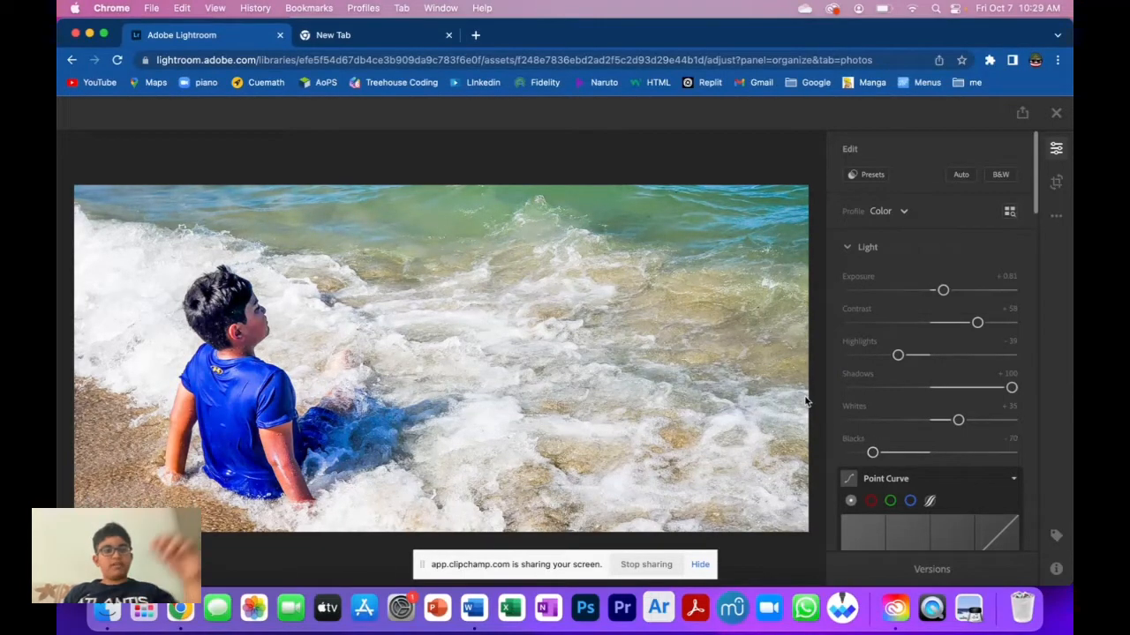
# Add a point at the middle of the Point Curve and shift it slightly right to darken midtones.
pyautogui.scroll(-4, 1001, 426)
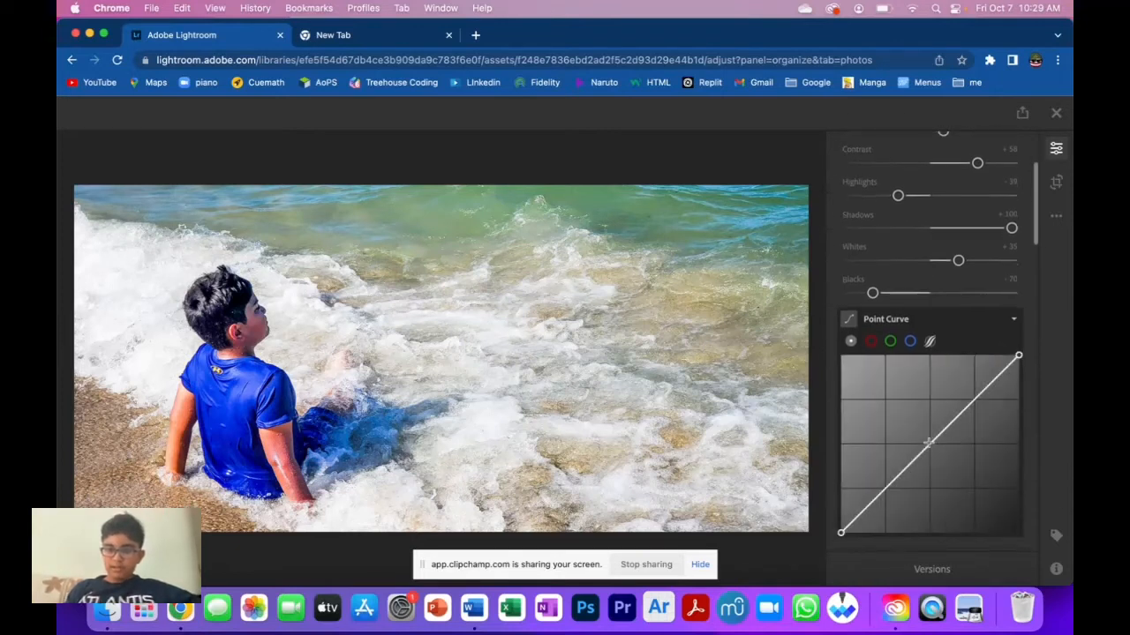
pyautogui.scroll(4, 928, 442)
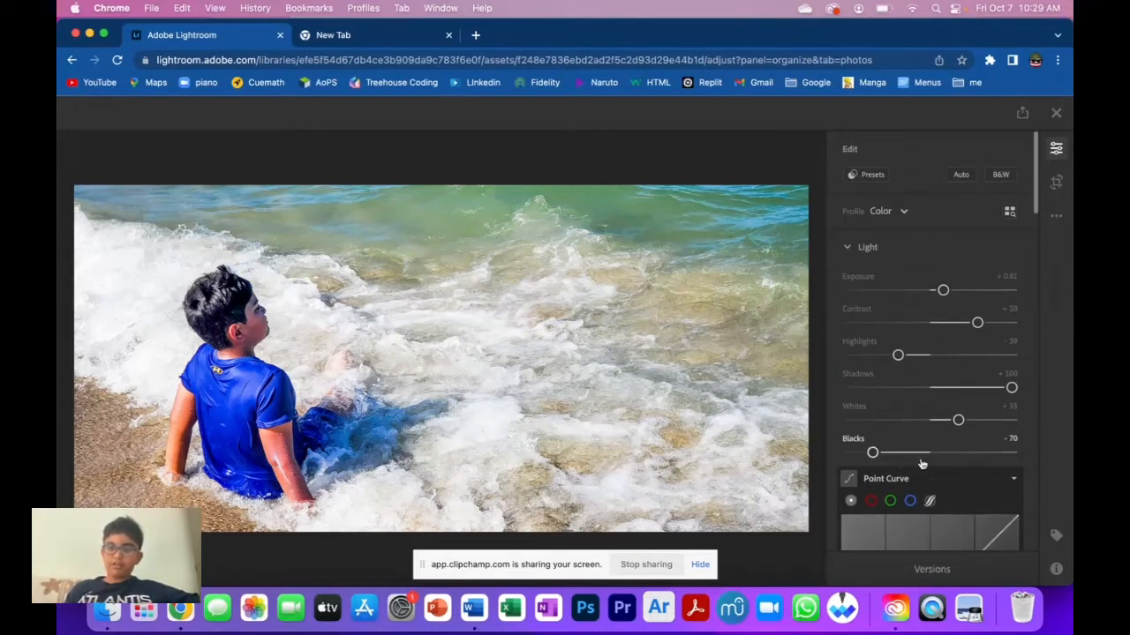
pyautogui.scroll(-2, 921, 464)
pyautogui.scroll(-3, 922, 464)
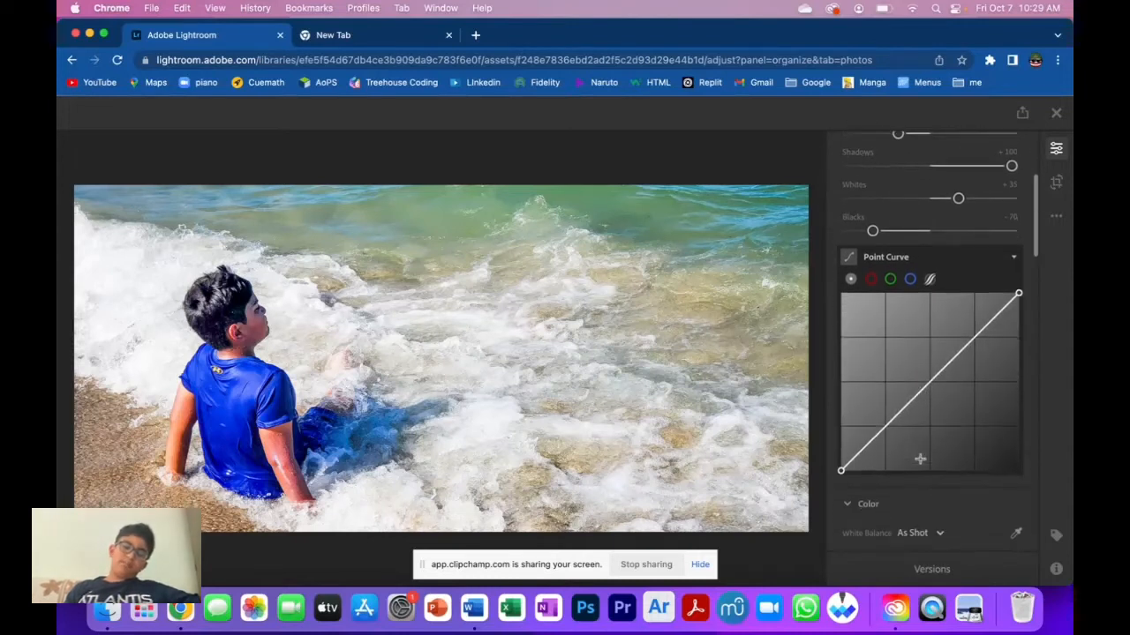
pyautogui.scroll(2, 917, 395)
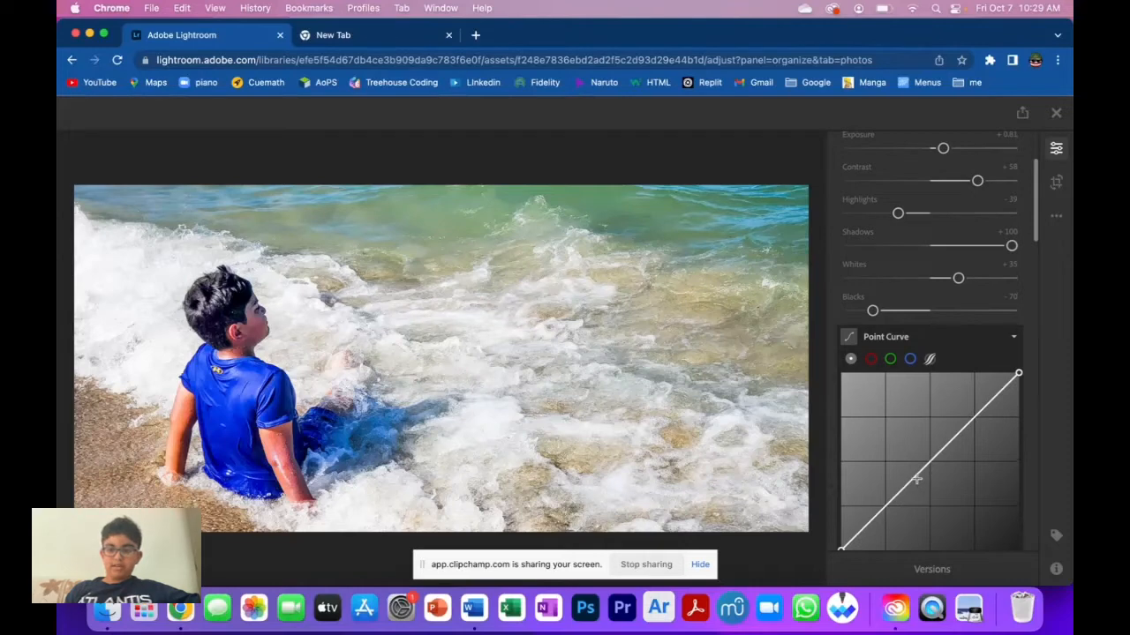
pyautogui.scroll(-1, 917, 479)
pyautogui.click(925, 426)
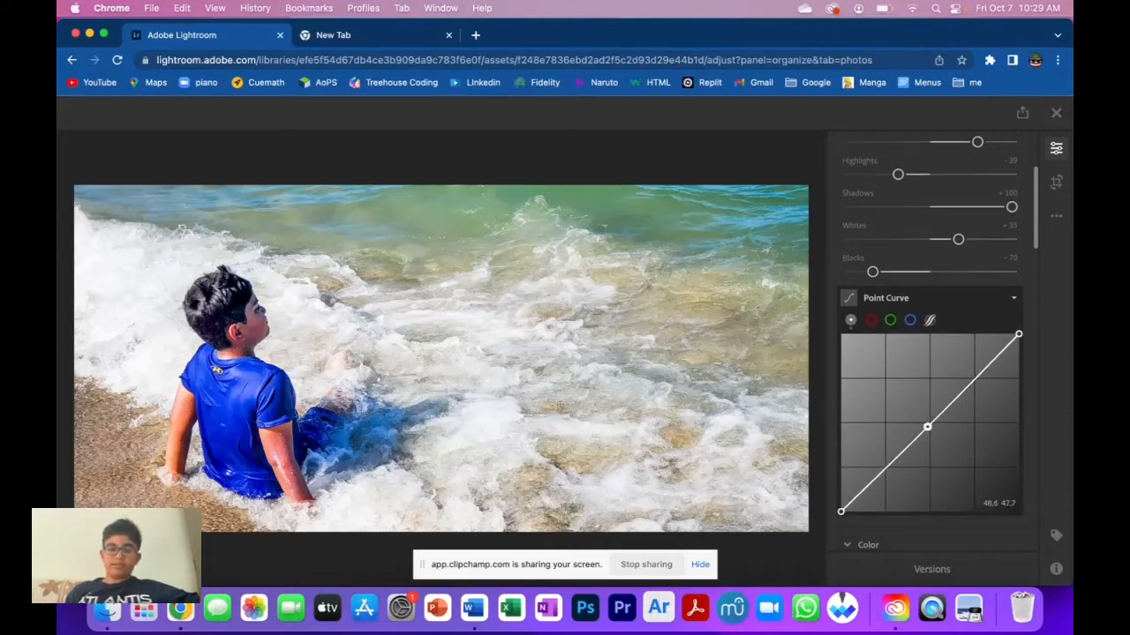
pyautogui.moveTo(926, 427)
pyautogui.mouseDown()
pyautogui.moveTo(813, 333)
pyautogui.moveTo(950, 442)
pyautogui.moveTo(915, 415)
pyautogui.moveTo(936, 428)
pyautogui.mouseUp()
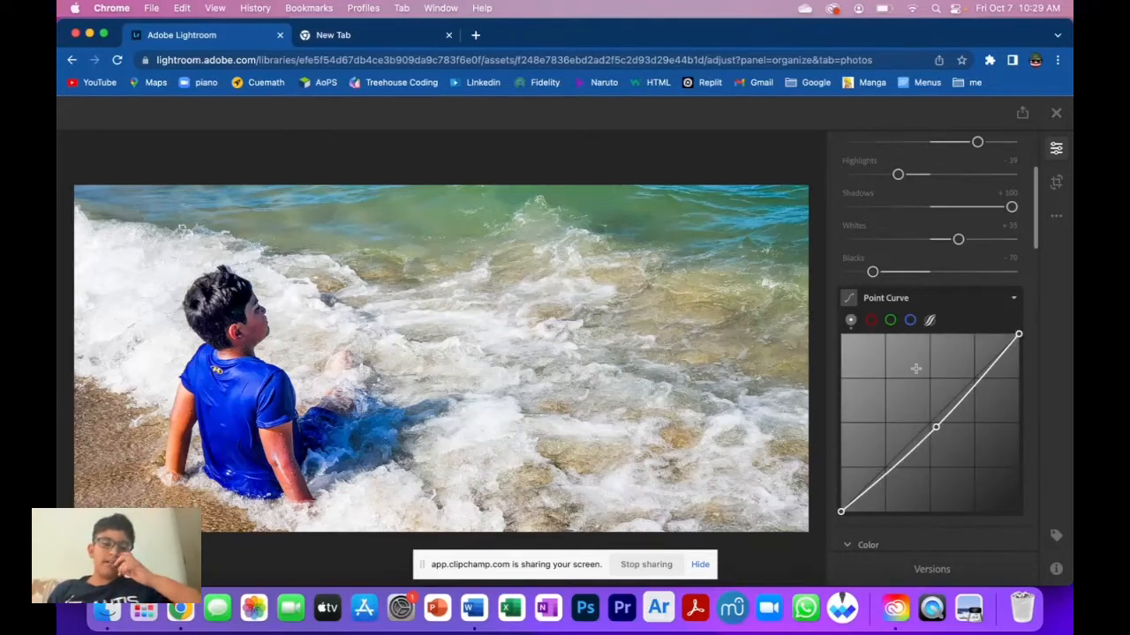
# Raise the white balance Temp to +7.
pyautogui.scroll(-5, 915, 372)
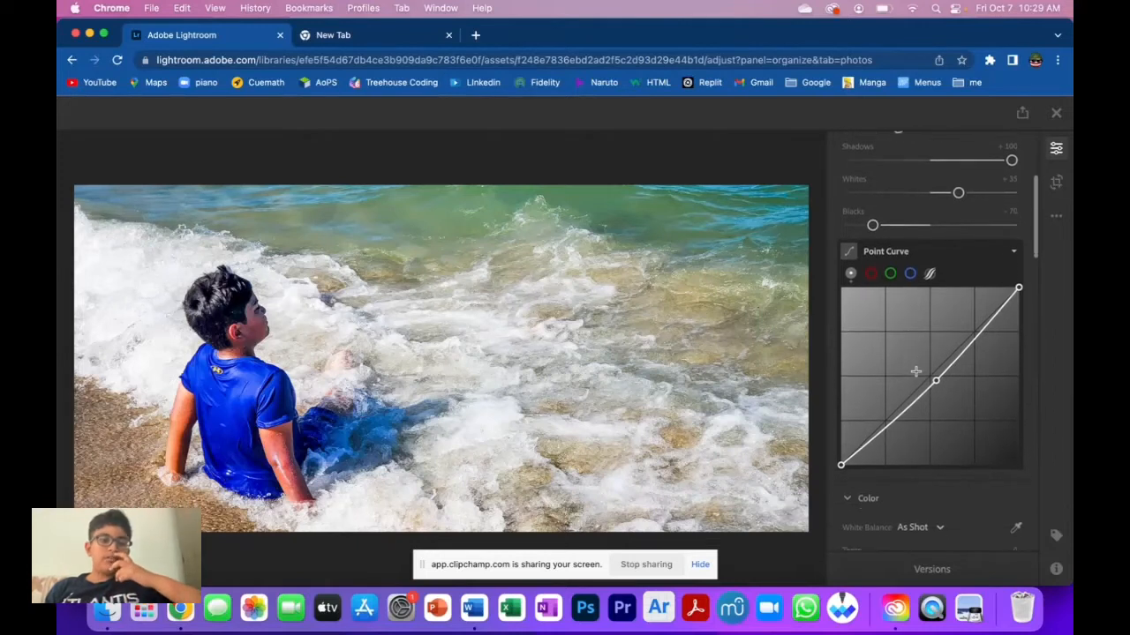
pyautogui.scroll(-3, 918, 375)
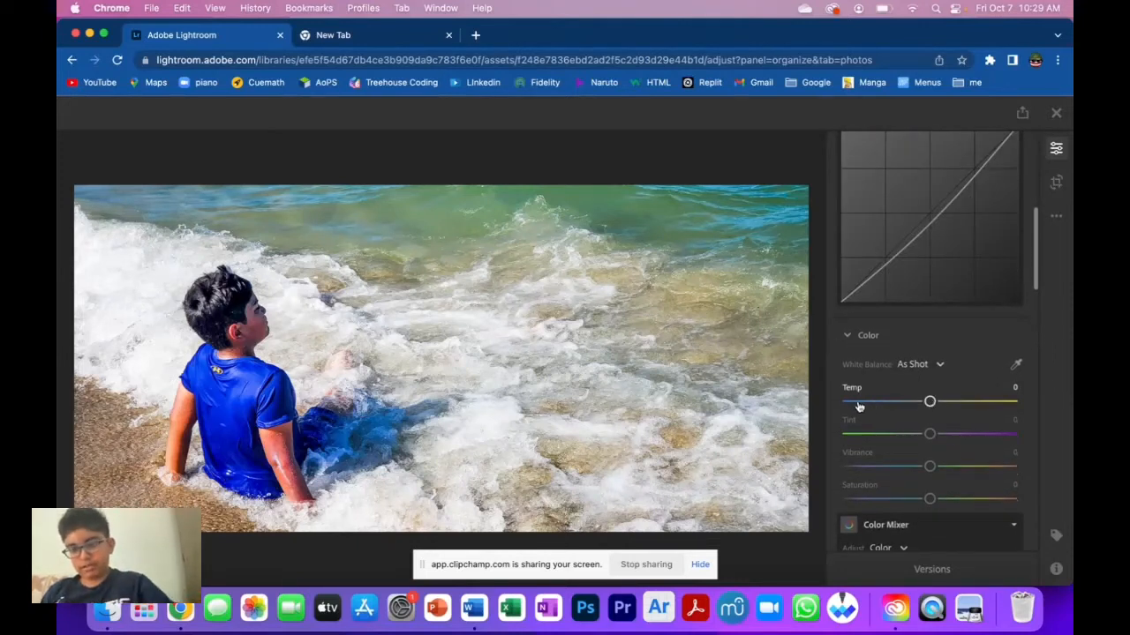
pyautogui.moveTo(926, 402)
pyautogui.mouseDown()
pyautogui.moveTo(824, 402)
pyautogui.moveTo(1015, 402)
pyautogui.moveTo(1043, 422)
pyautogui.moveTo(936, 403)
pyautogui.mouseUp()
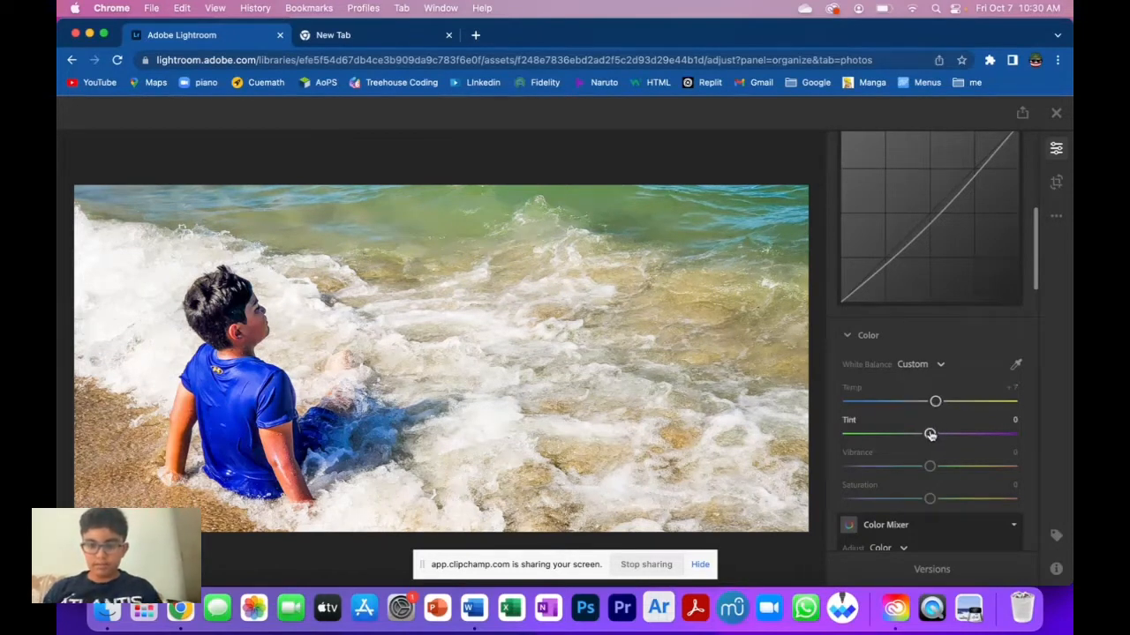
pyautogui.click(937, 367)
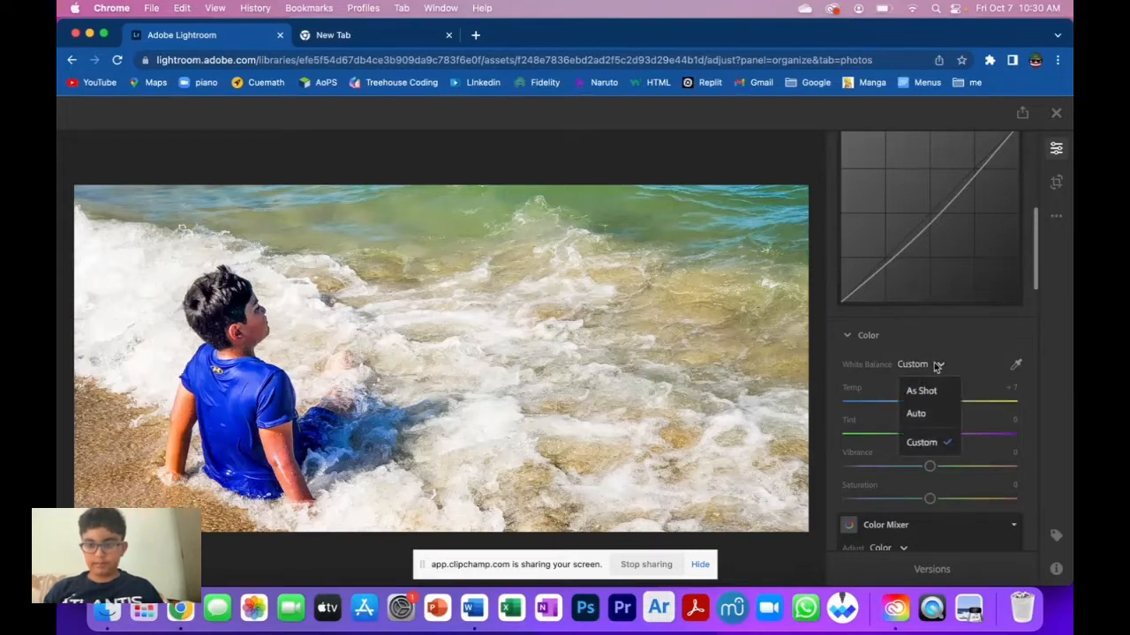
pyautogui.click(938, 366)
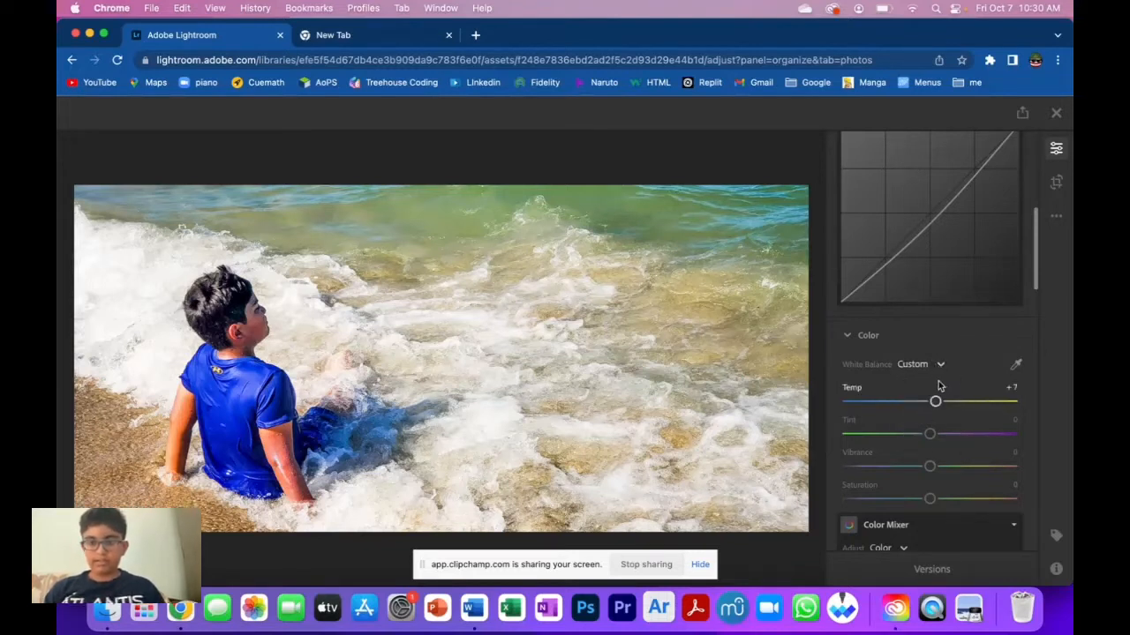
pyautogui.click(934, 366)
pyautogui.click(922, 391)
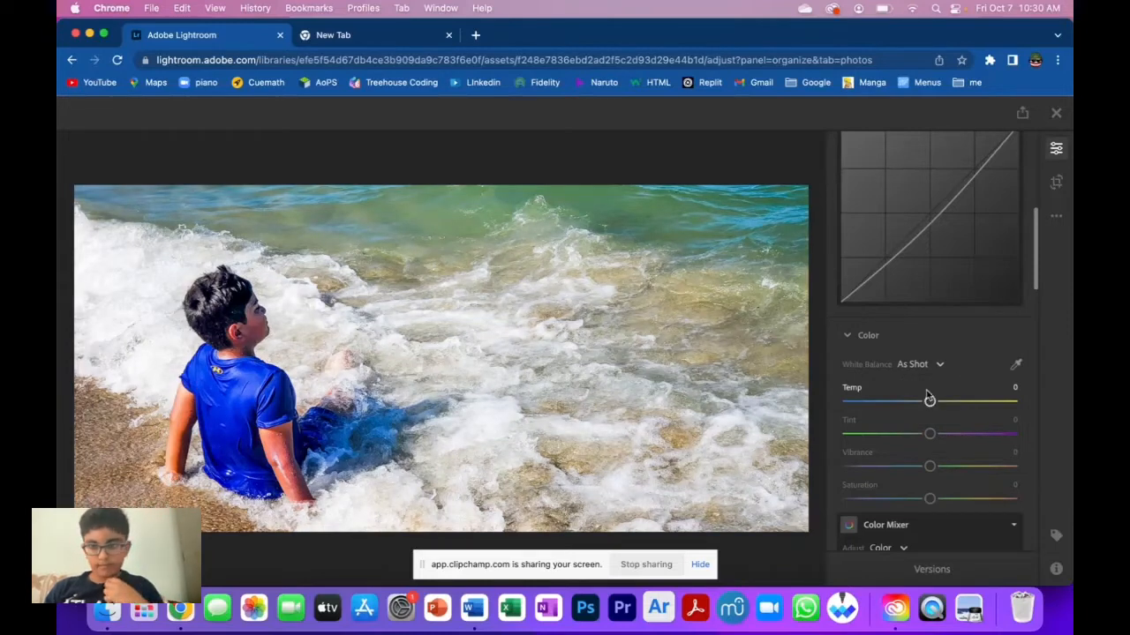
pyautogui.click(932, 366)
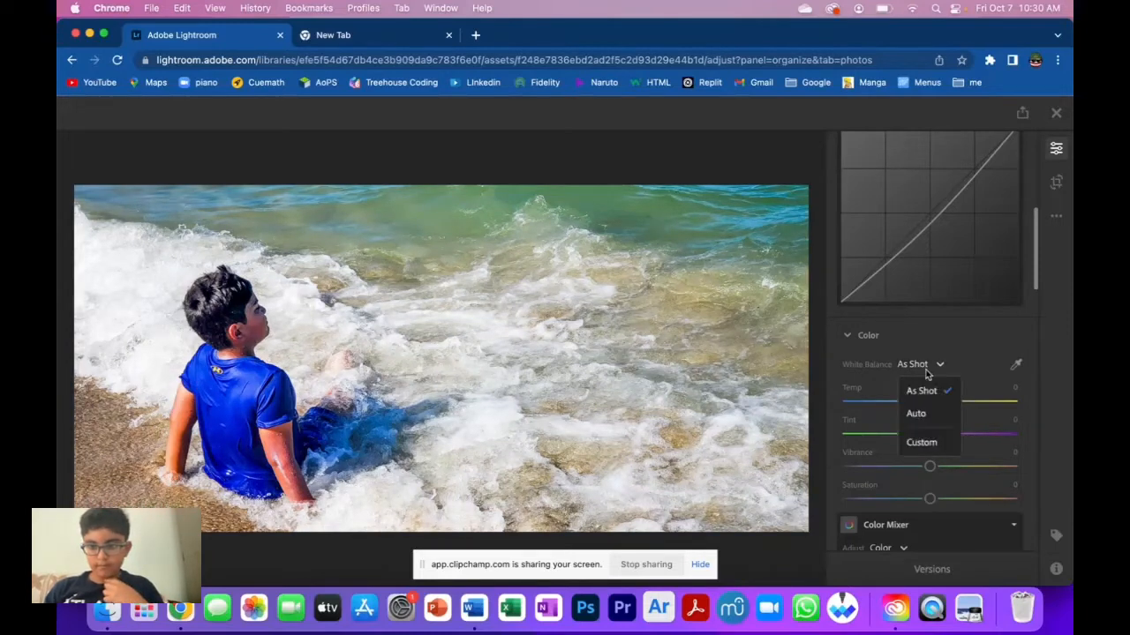
pyautogui.click(922, 442)
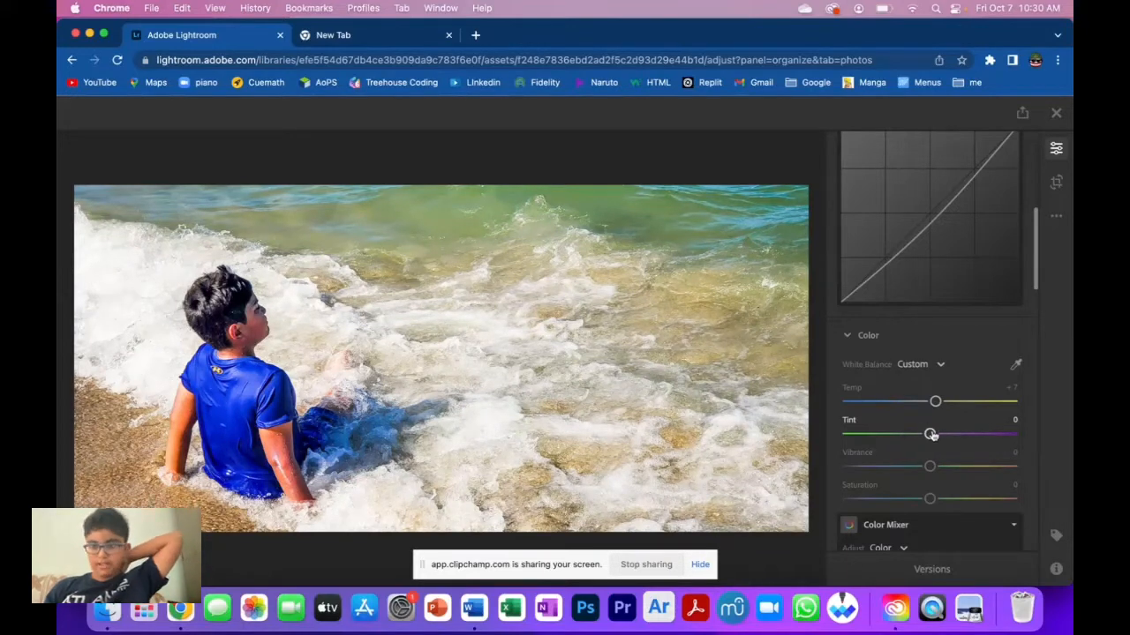
# Set the Tint to +30.
pyautogui.moveTo(931, 434); pyautogui.dragTo(956, 439)
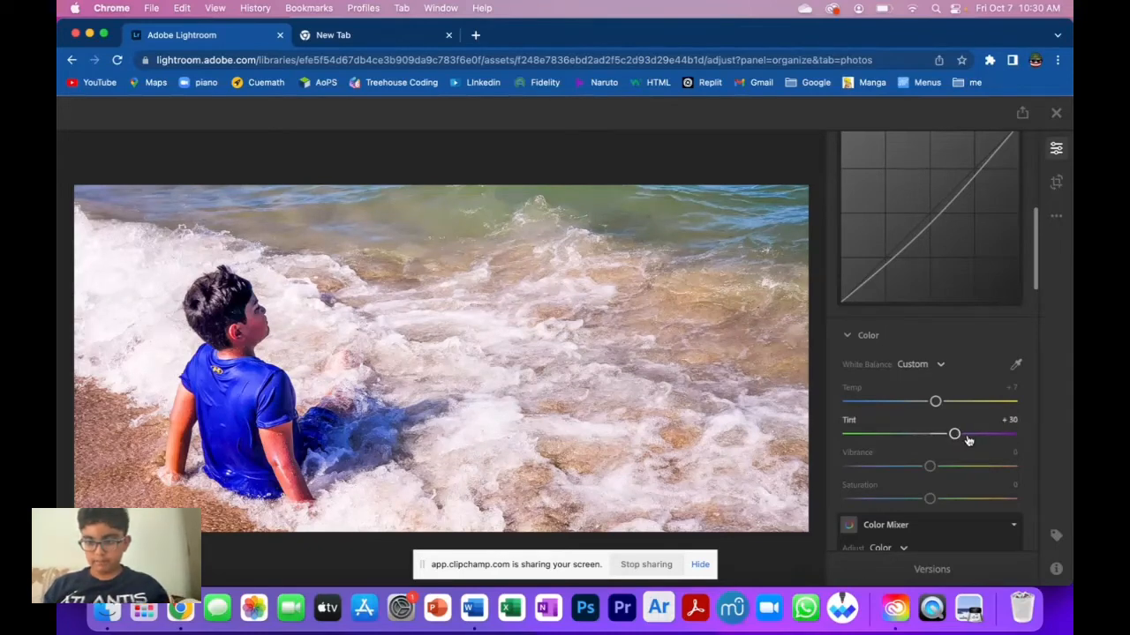
pyautogui.moveTo(969, 440)
pyautogui.mouseDown()
pyautogui.moveTo(1029, 434)
pyautogui.moveTo(956, 438)
pyautogui.mouseUp()
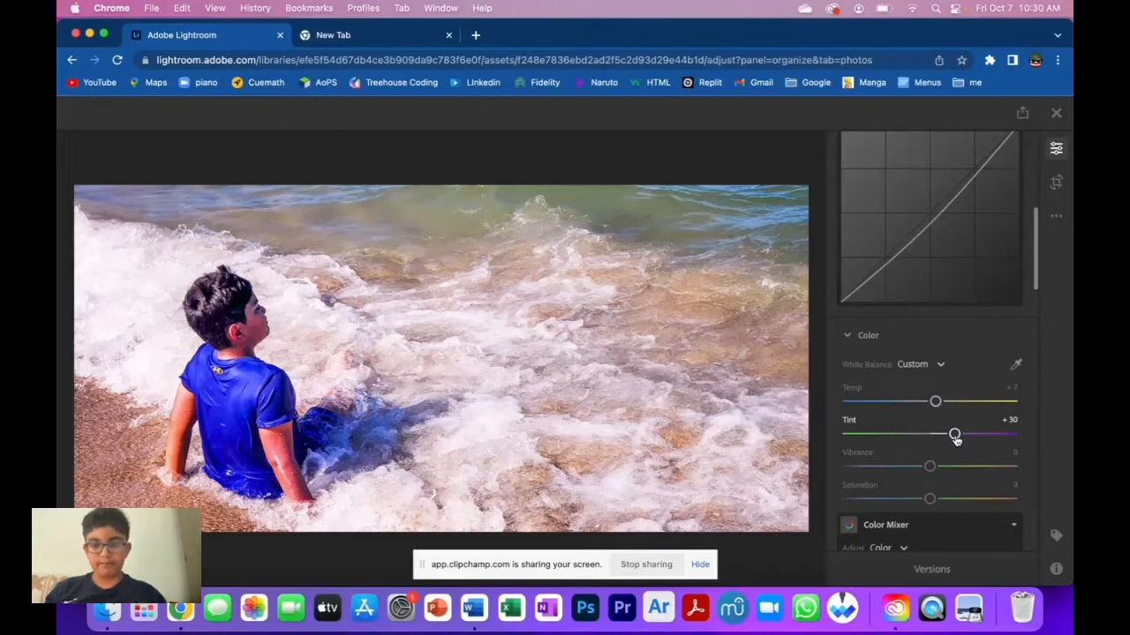
# Set Vibrance to +100 and Saturation to +50.
pyautogui.moveTo(932, 468); pyautogui.dragTo(1020, 468)
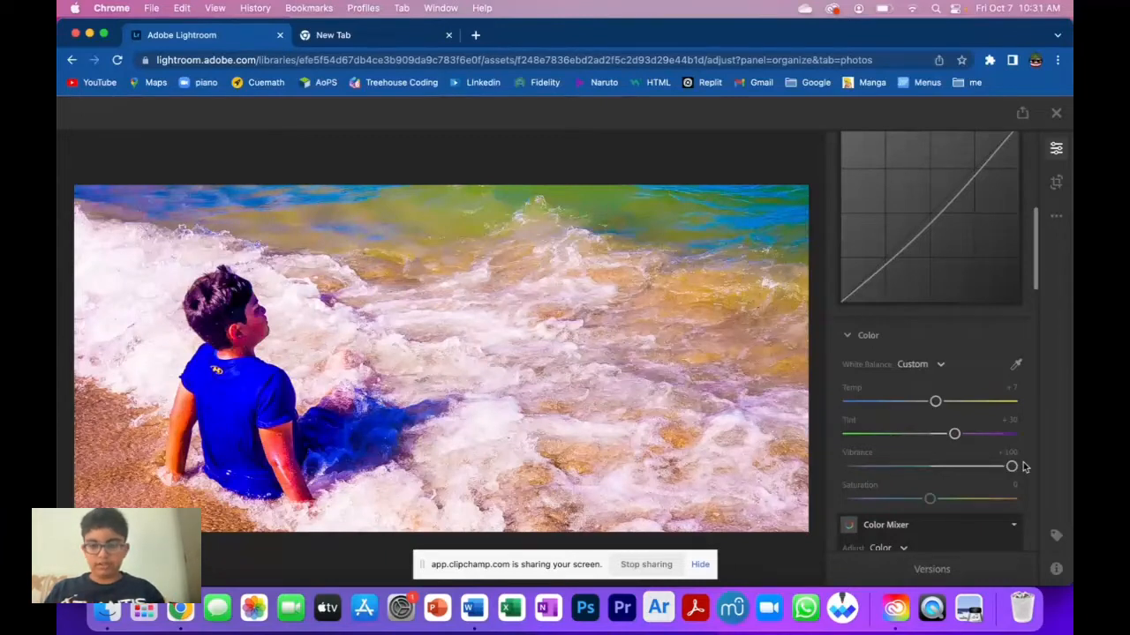
pyautogui.scroll(-3, 927, 437)
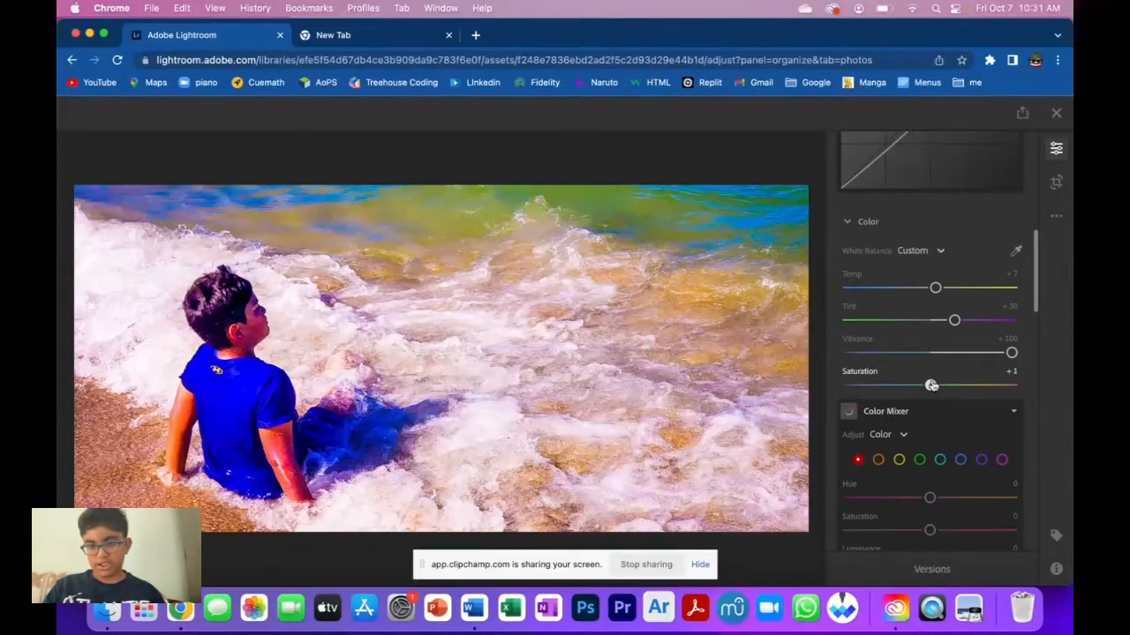
pyautogui.moveTo(929, 385); pyautogui.dragTo(971, 386)
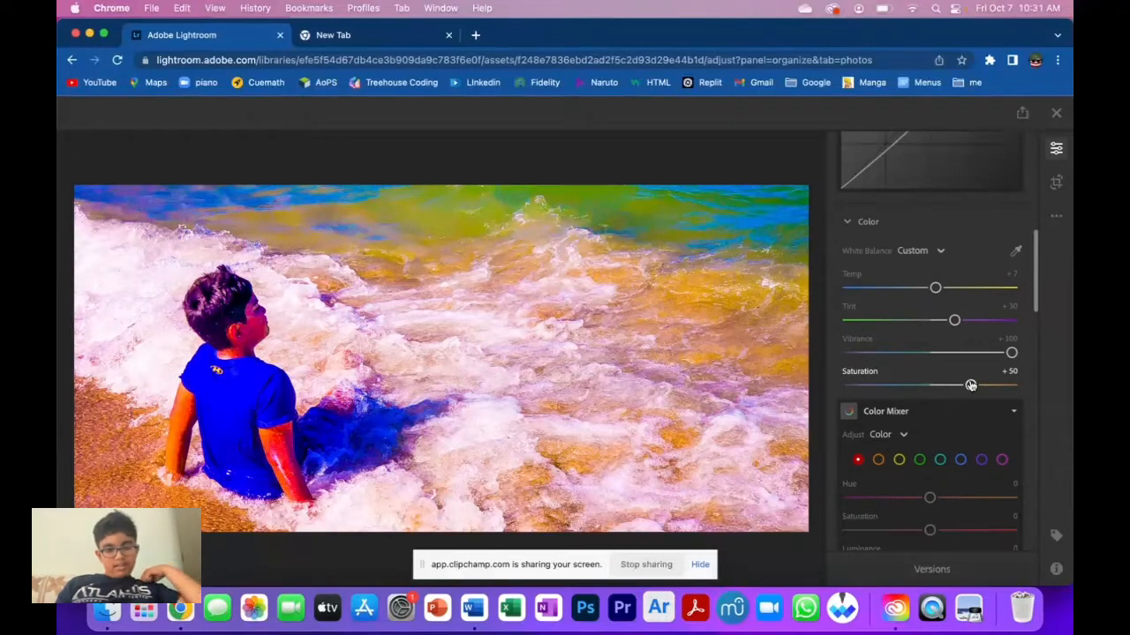
# In the Color Mixer, set the red Hue to -75 and red Saturation to +100.
pyautogui.scroll(-3, 970, 385)
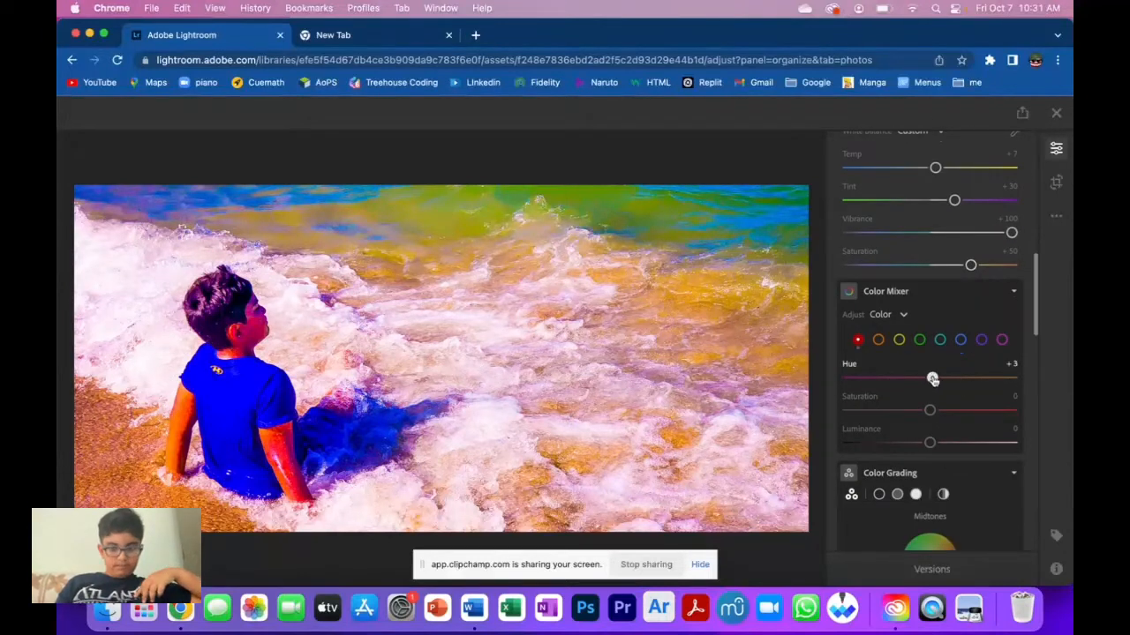
pyautogui.moveTo(933, 377); pyautogui.dragTo(869, 377)
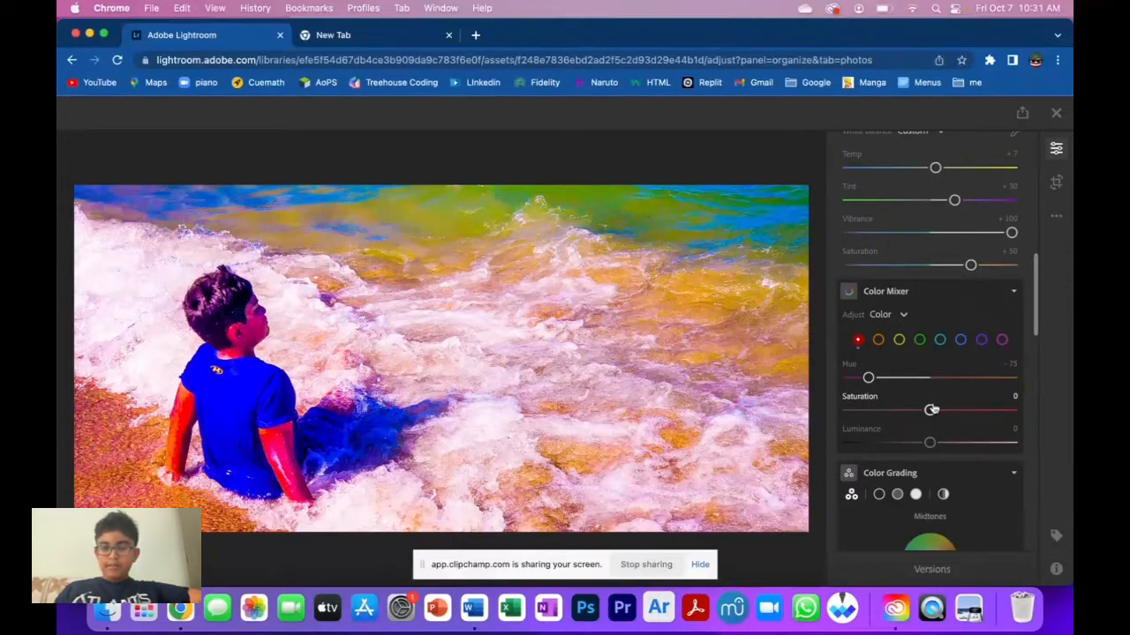
pyautogui.moveTo(937, 410); pyautogui.dragTo(1034, 419)
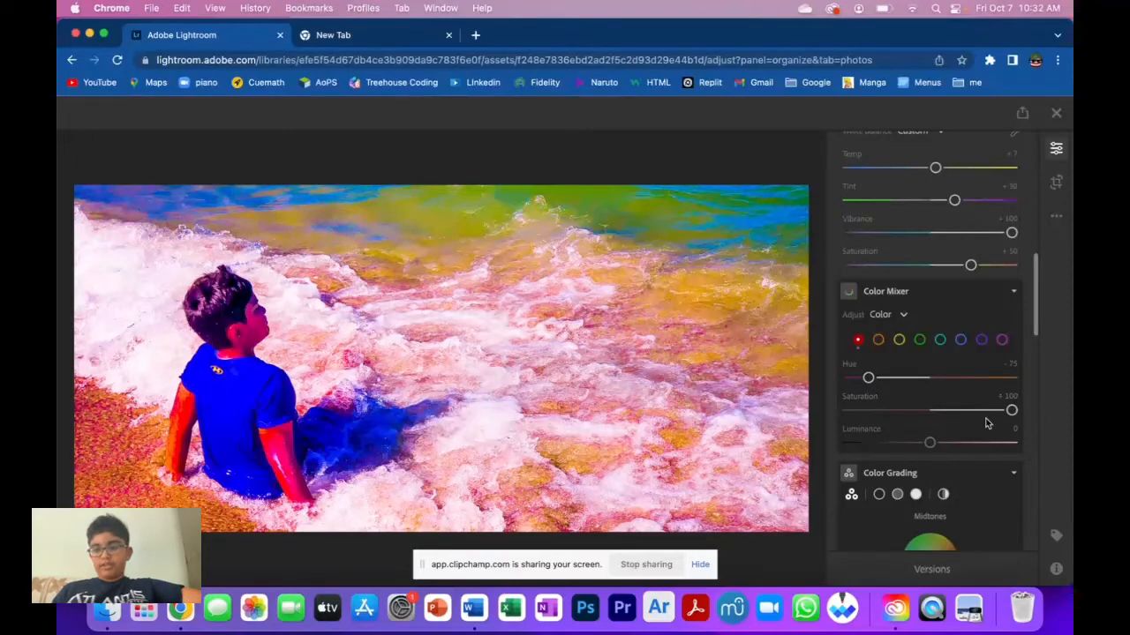
# Set the red Luminance in the Color Mixer to +56.
pyautogui.scroll(-2, 987, 422)
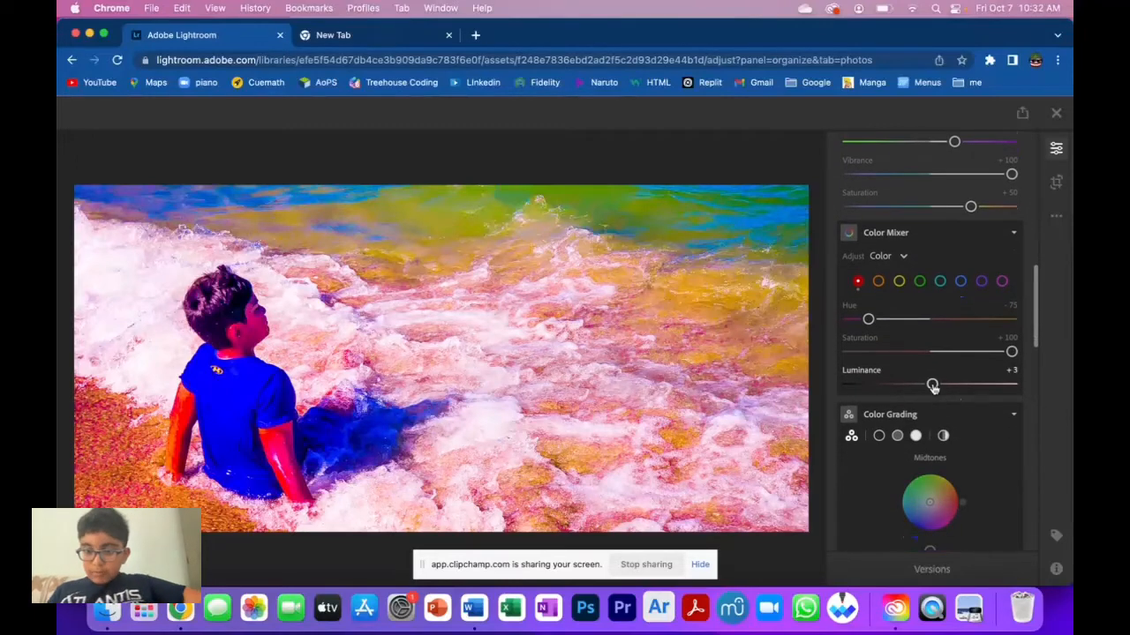
pyautogui.moveTo(929, 384); pyautogui.dragTo(976, 387)
# In Color Grading, shift the Midtones and Shadows color wheel points toward green.
pyautogui.scroll(-2, 976, 388)
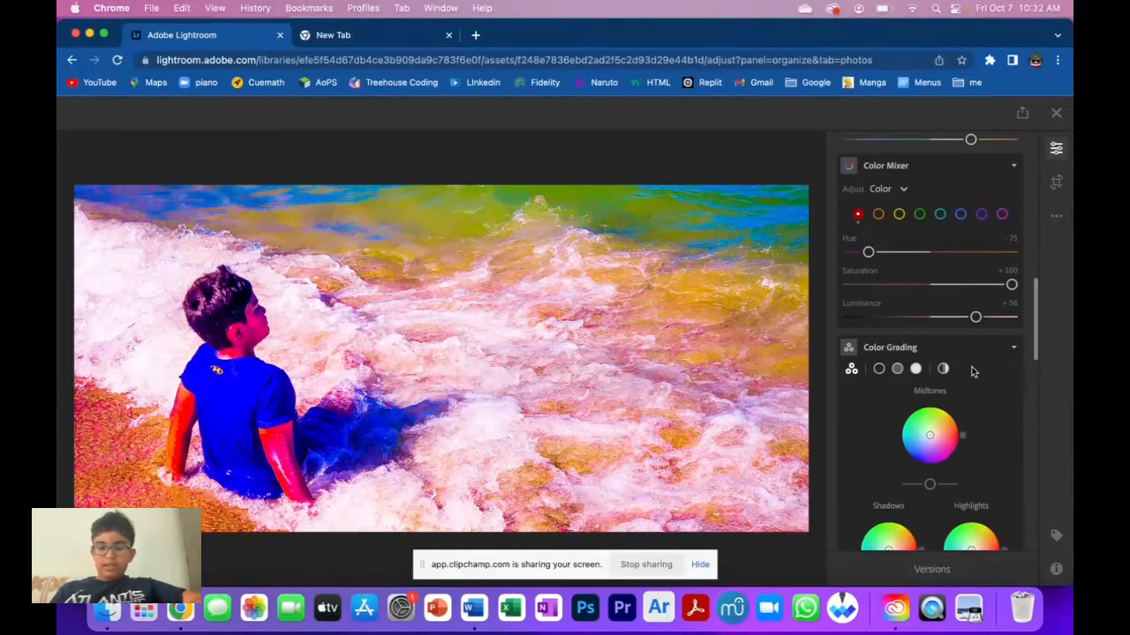
pyautogui.scroll(-3, 944, 422)
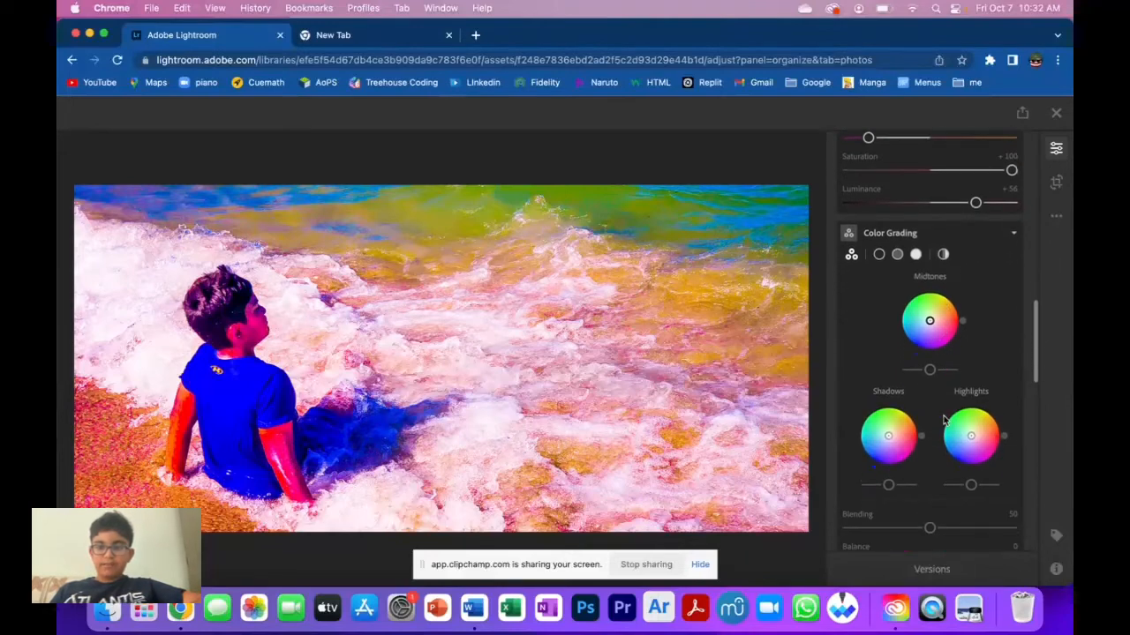
pyautogui.moveTo(932, 321); pyautogui.dragTo(923, 313)
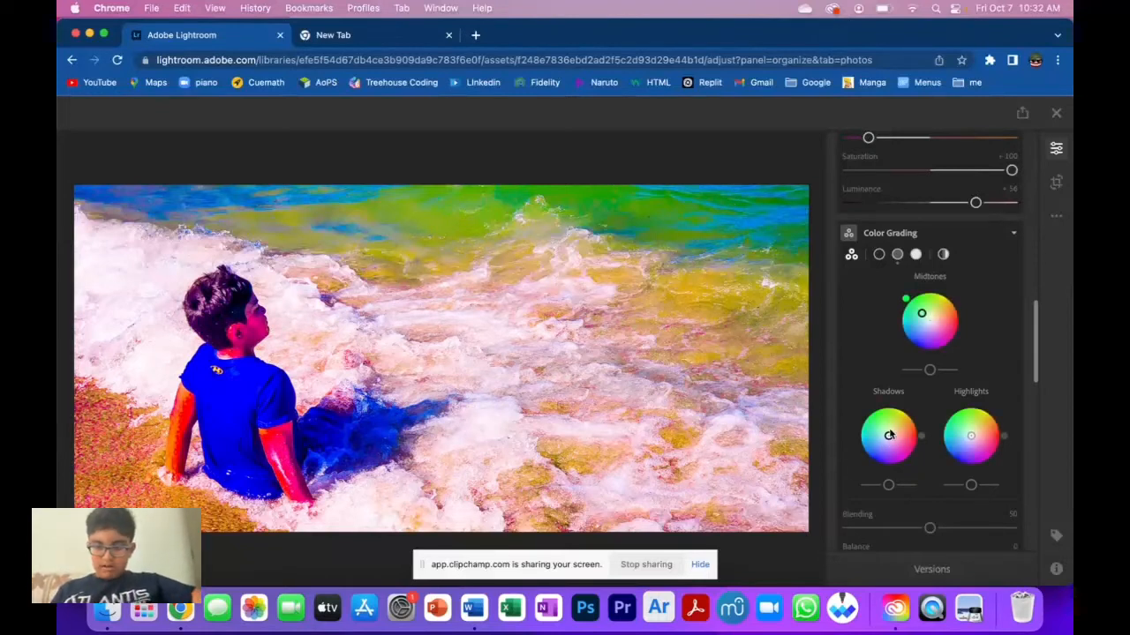
pyautogui.moveTo(889, 435); pyautogui.dragTo(854, 426)
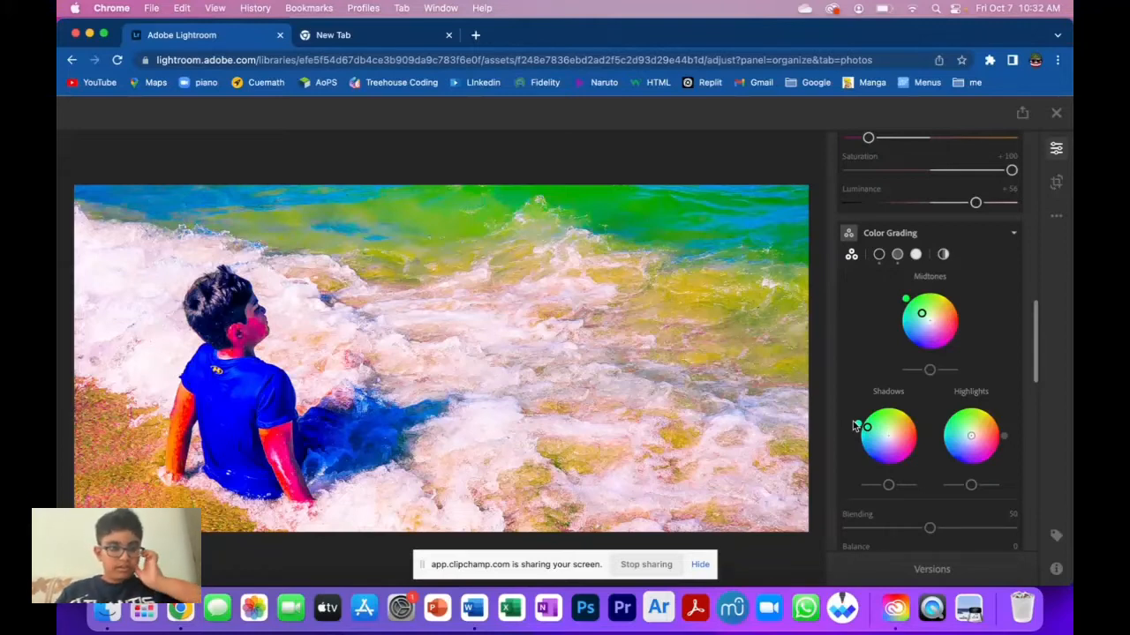
# Set the red Hue in the Color Mixer back to 0.
pyautogui.scroll(3, 927, 370)
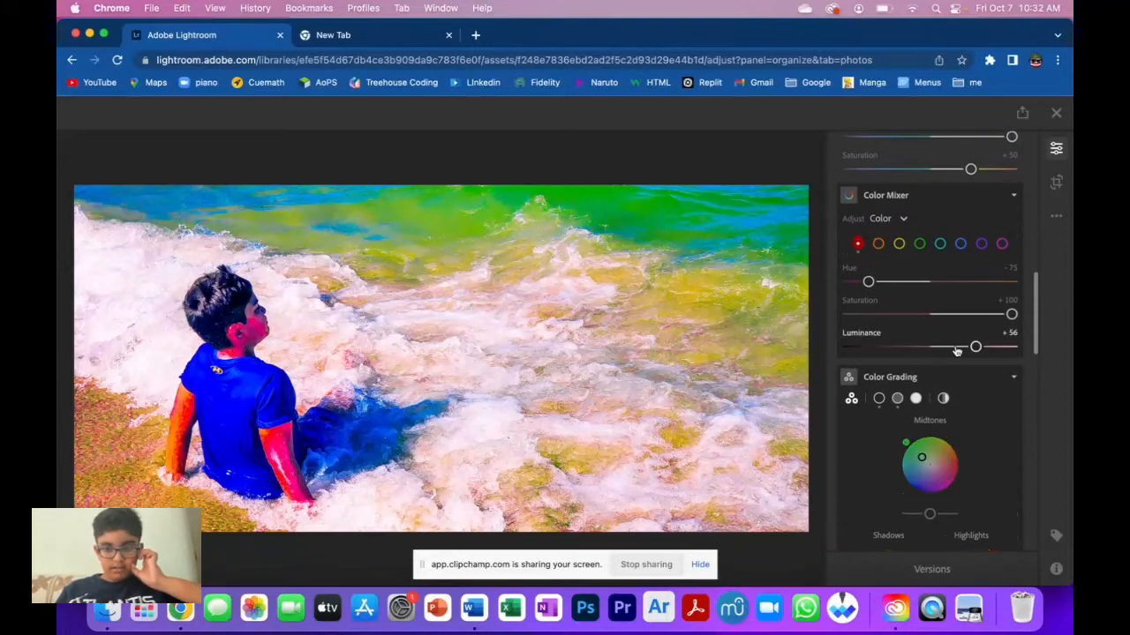
pyautogui.moveTo(1002, 314)
pyautogui.mouseDown()
pyautogui.moveTo(941, 315)
pyautogui.moveTo(1015, 322)
pyautogui.mouseUp()
pyautogui.moveTo(866, 282); pyautogui.dragTo(928, 285)
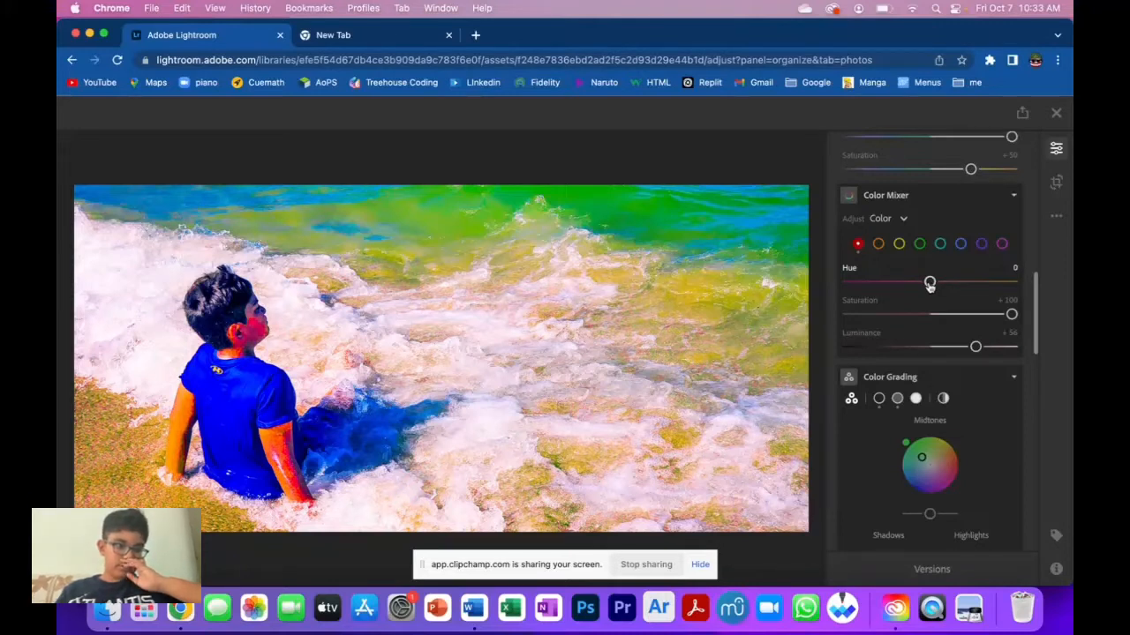
pyautogui.scroll(-5, 930, 283)
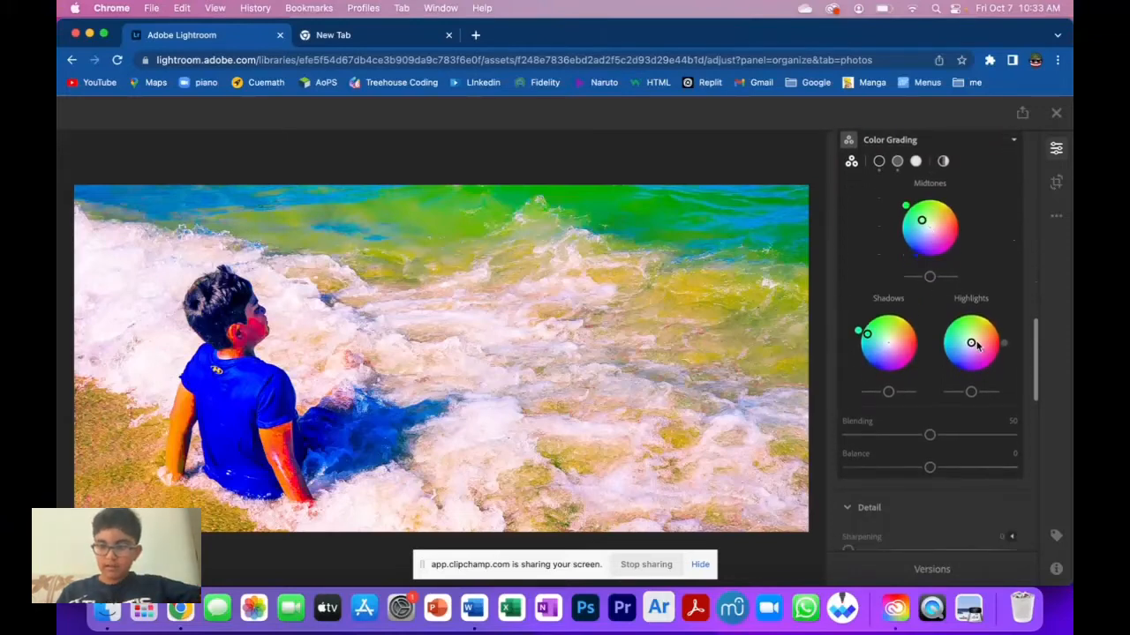
# In Color Grading, nudge the Highlights wheel point slightly toward purple.
pyautogui.moveTo(974, 344)
pyautogui.mouseDown()
pyautogui.moveTo(971, 381)
pyautogui.moveTo(974, 357)
pyautogui.moveTo(985, 359)
pyautogui.moveTo(971, 350)
pyautogui.mouseUp()
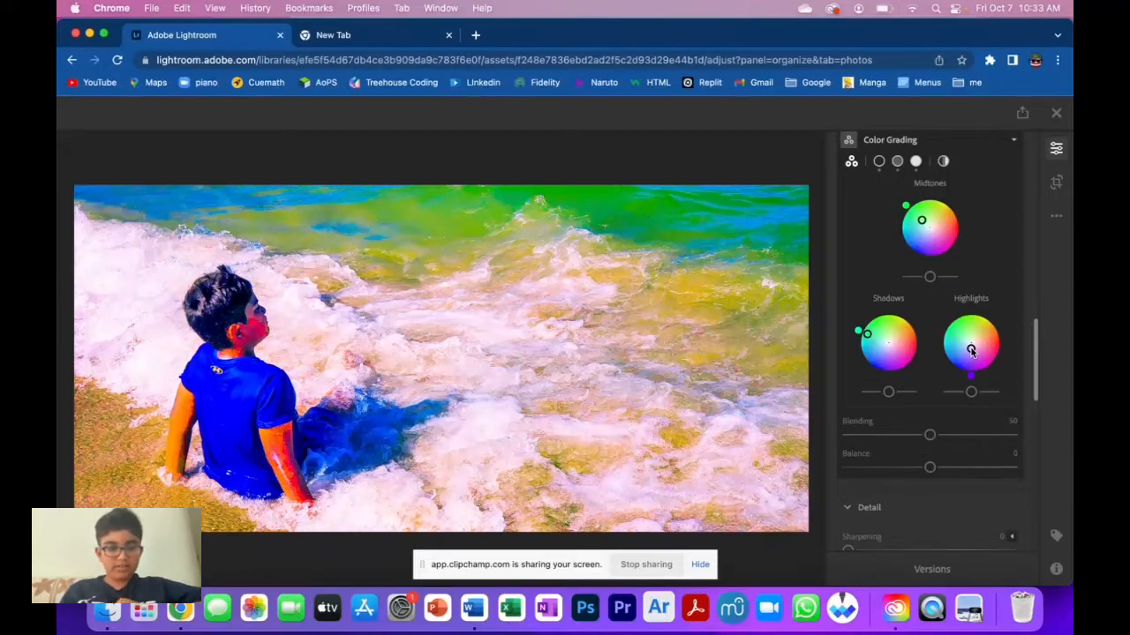
pyautogui.scroll(-3, 971, 351)
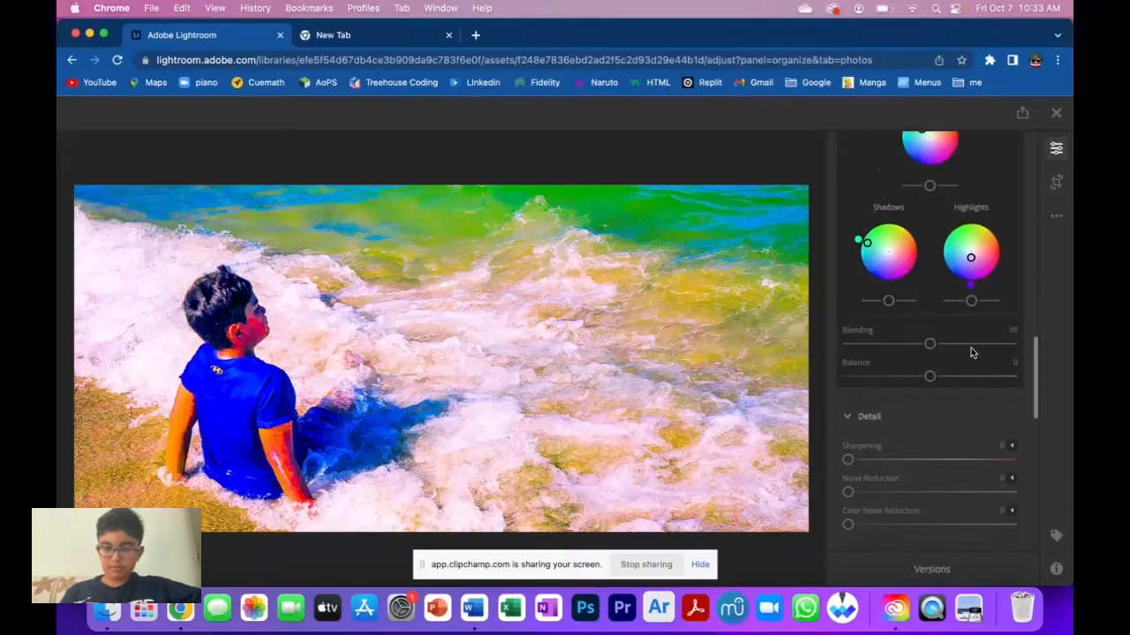
# Set the Color Grading Blending to 77 and Balance to -25.
pyautogui.moveTo(929, 340); pyautogui.dragTo(975, 342)
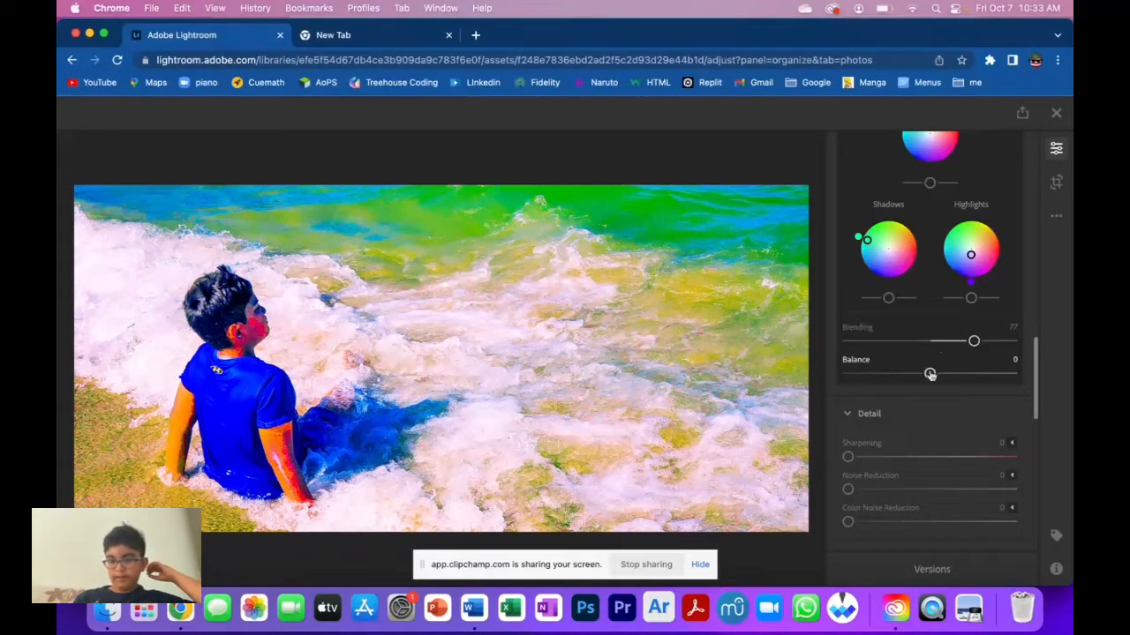
pyautogui.moveTo(925, 373)
pyautogui.mouseDown()
pyautogui.moveTo(1029, 381)
pyautogui.moveTo(847, 375)
pyautogui.moveTo(910, 374)
pyautogui.mouseUp()
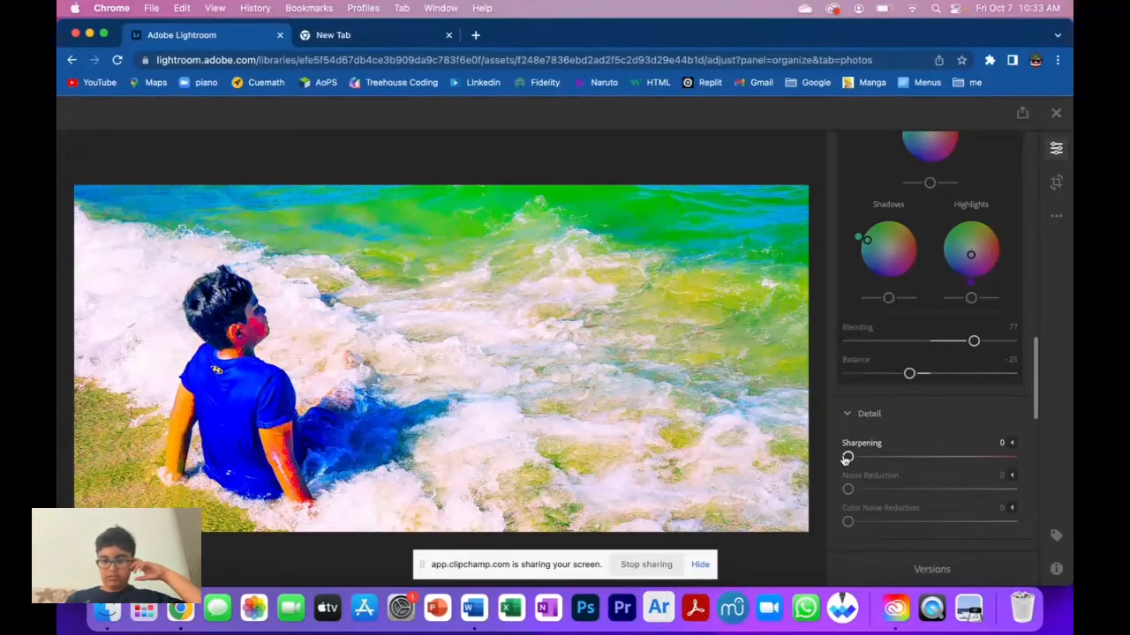
# In Detail, set Sharpening to 150 and both Noise Reduction and Color Noise Reduction to 100.
pyautogui.moveTo(848, 457); pyautogui.dragTo(1037, 475)
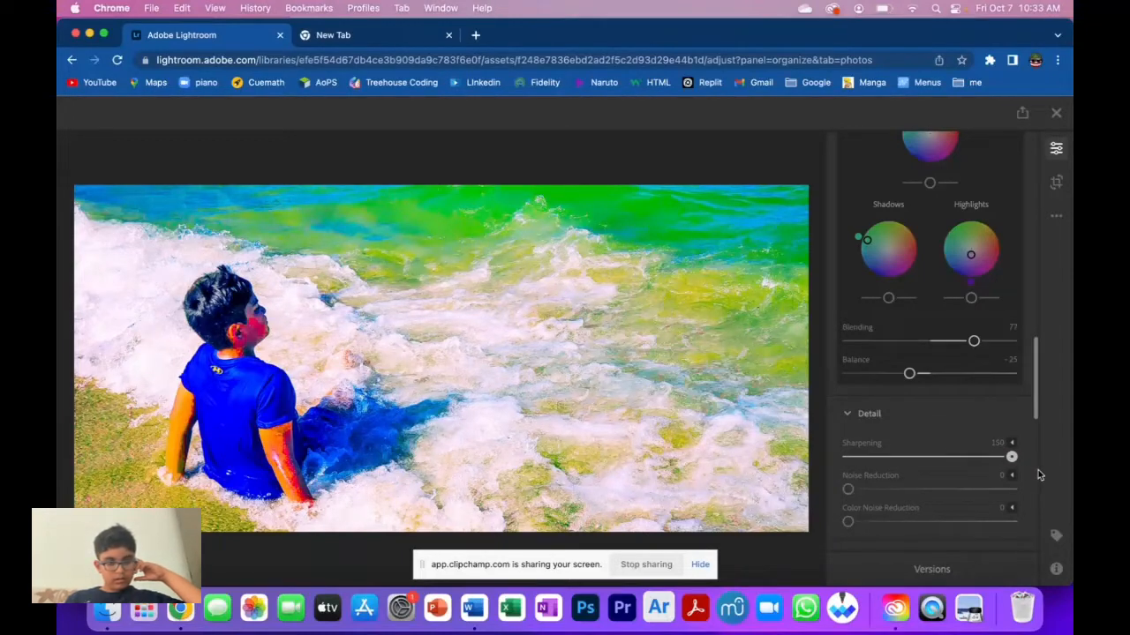
pyautogui.moveTo(849, 489); pyautogui.dragTo(914, 490)
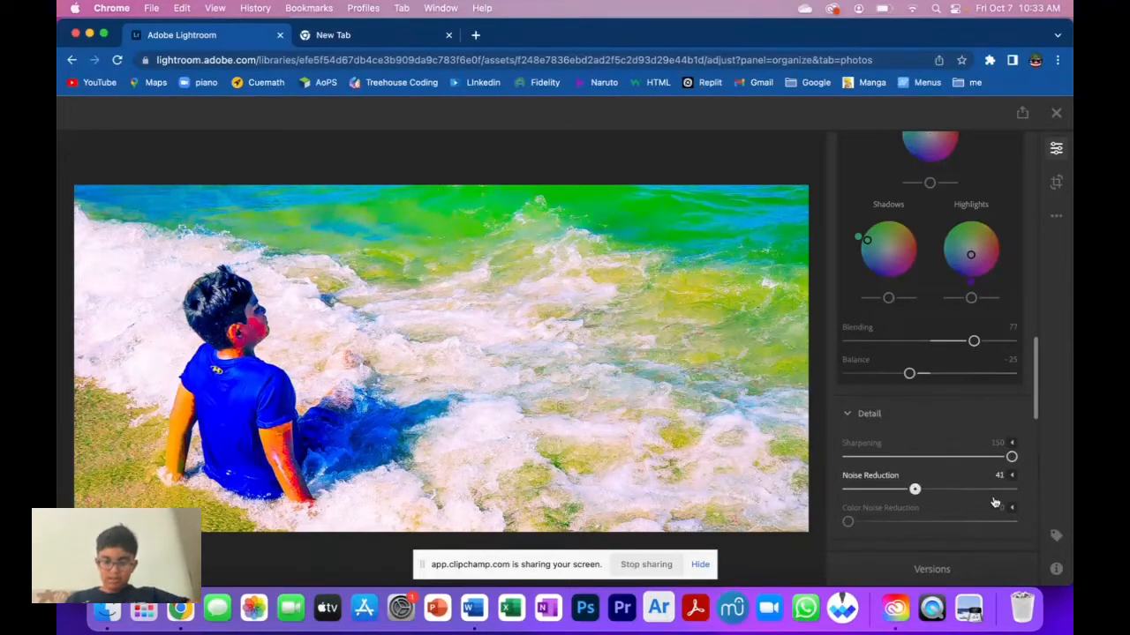
pyautogui.moveTo(995, 502); pyautogui.dragTo(1058, 506)
pyautogui.moveTo(849, 521); pyautogui.dragTo(1035, 529)
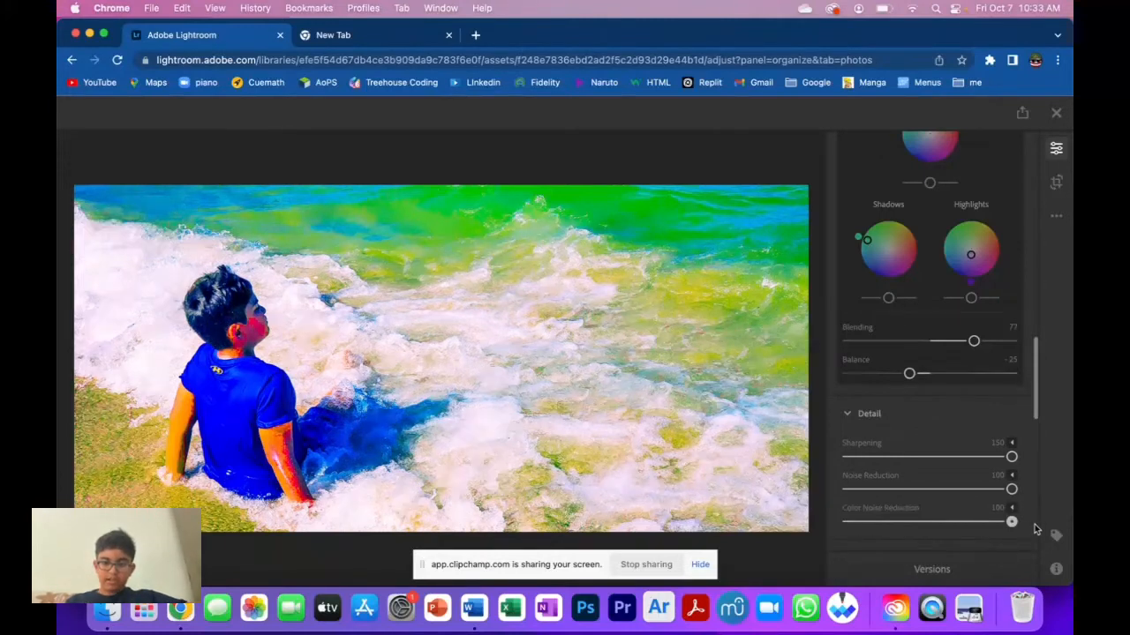
# In Effects, set Texture to +100.
pyautogui.scroll(-3, 937, 510)
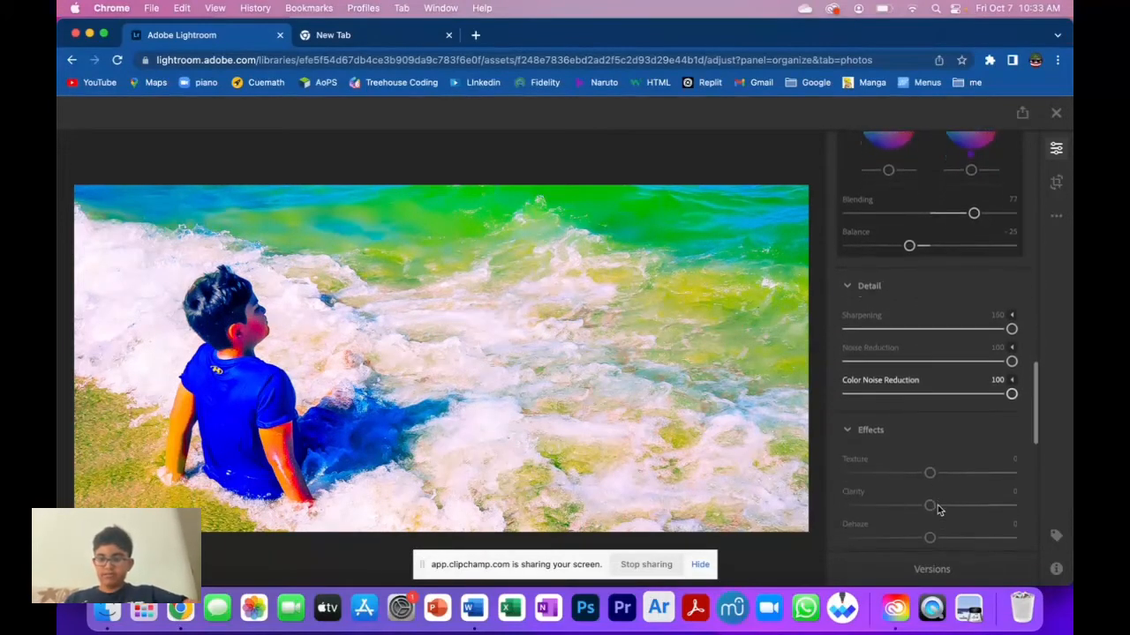
pyautogui.scroll(-2, 937, 507)
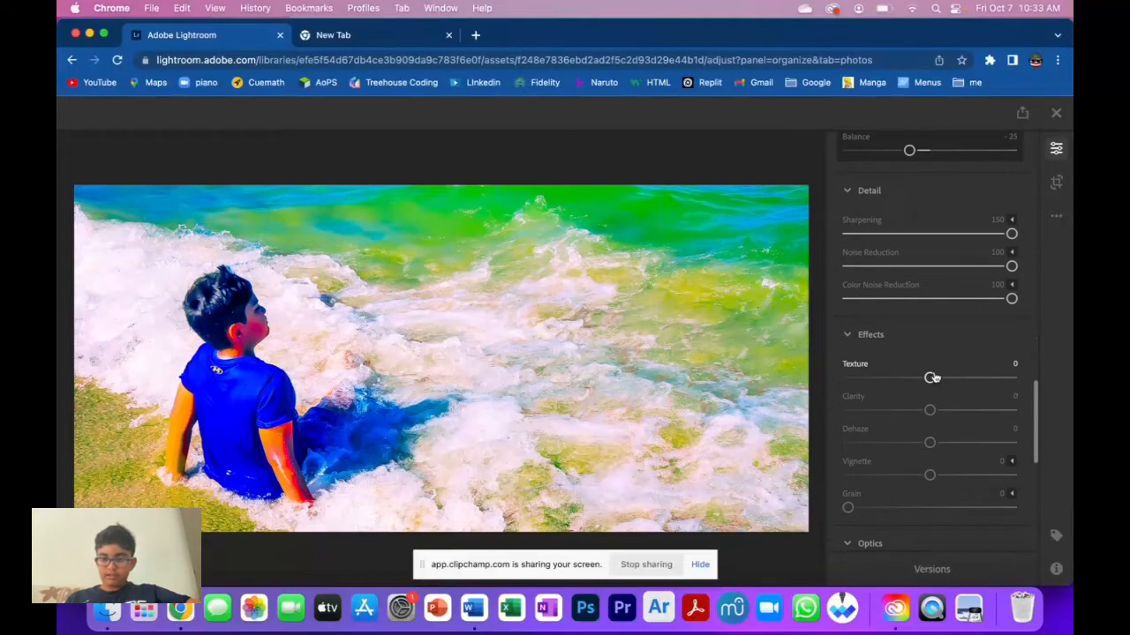
pyautogui.moveTo(932, 377); pyautogui.dragTo(1044, 386)
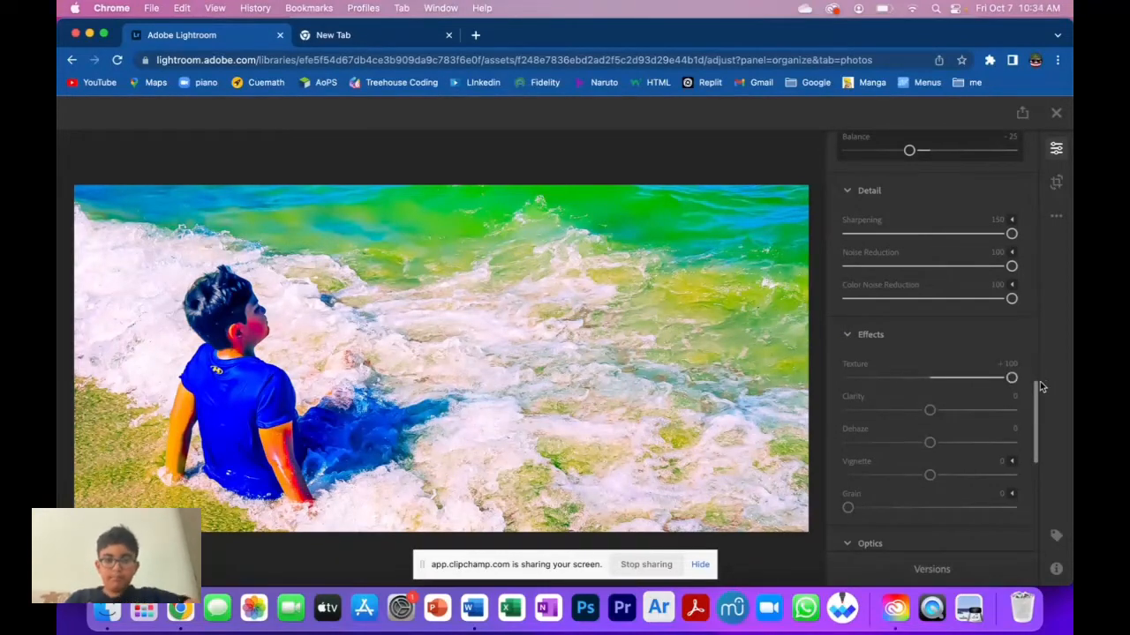
pyautogui.moveTo(1012, 377)
pyautogui.mouseDown()
pyautogui.moveTo(853, 378)
pyautogui.moveTo(1025, 391)
pyautogui.mouseUp()
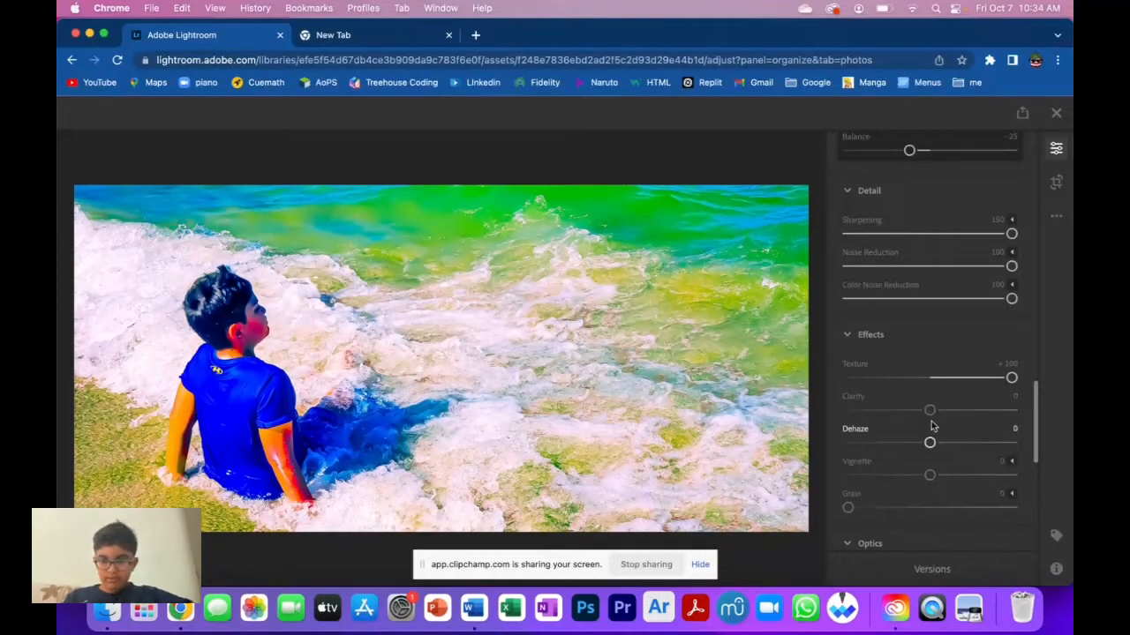
# Try extreme Clarity values, then set Clarity to +52.
pyautogui.moveTo(930, 411); pyautogui.dragTo(801, 412)
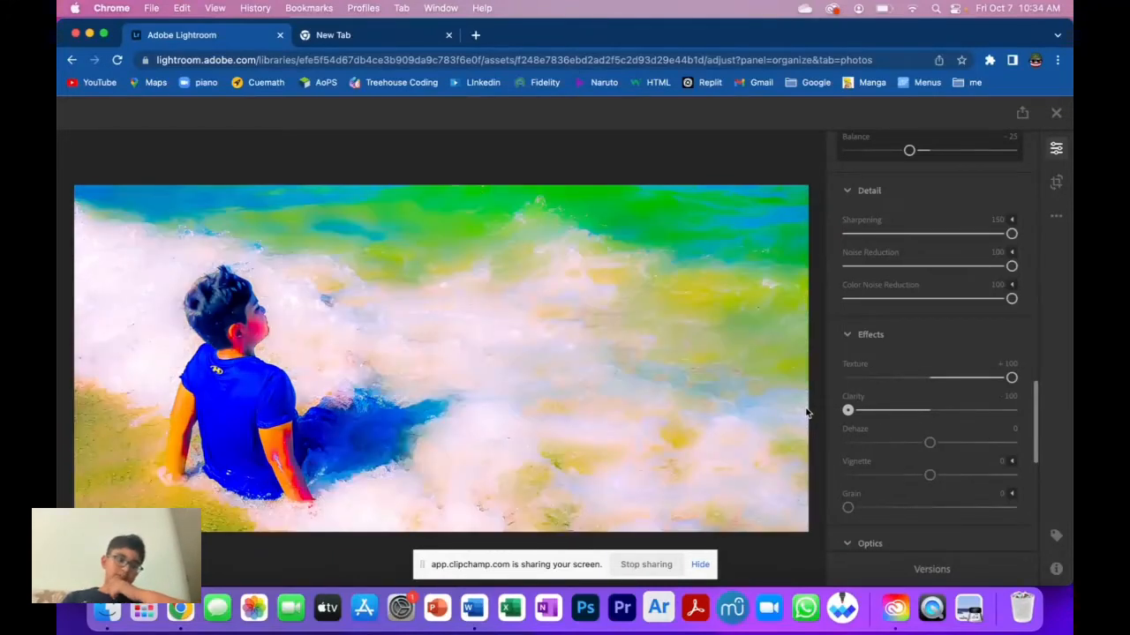
pyautogui.moveTo(849, 410); pyautogui.dragTo(1047, 423)
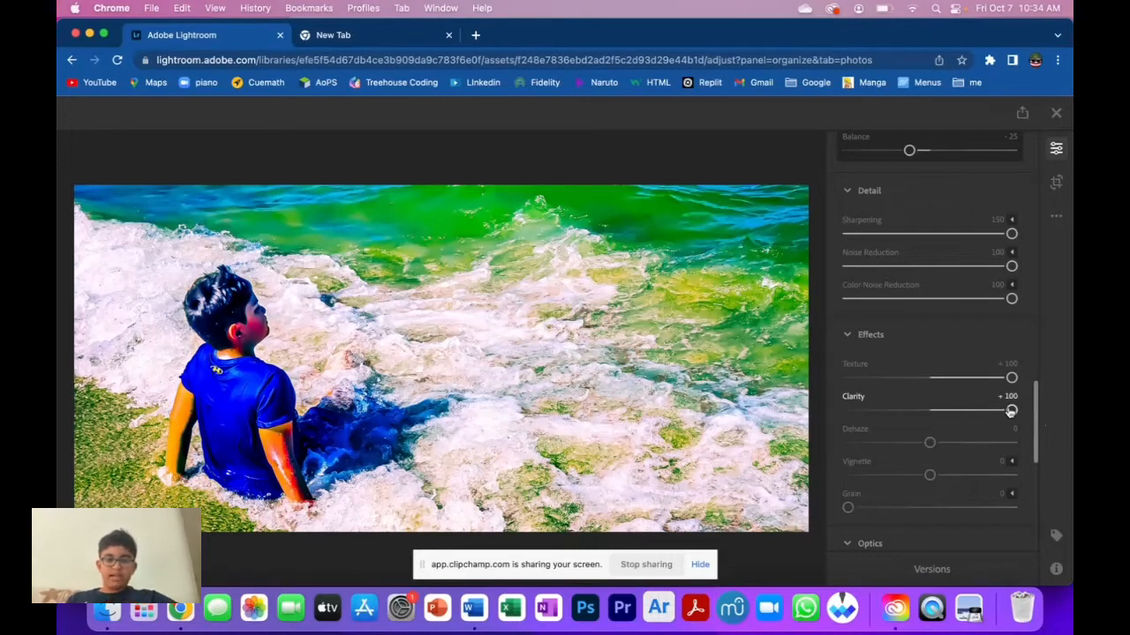
pyautogui.moveTo(1011, 411); pyautogui.dragTo(994, 411)
pyautogui.moveTo(1008, 411); pyautogui.dragTo(1021, 412)
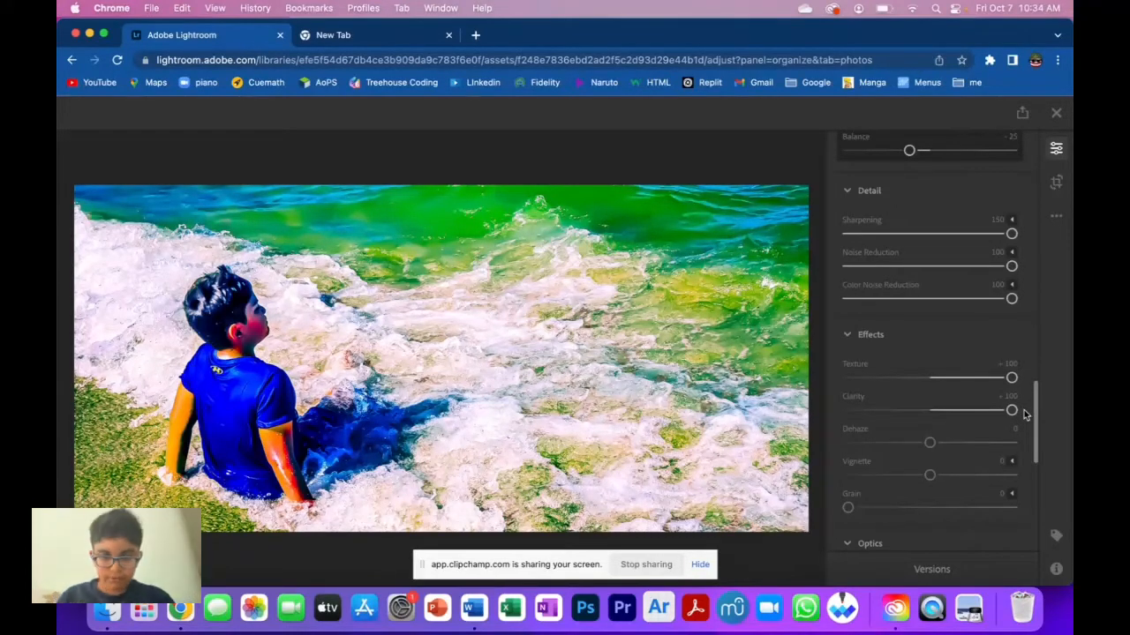
pyautogui.moveTo(1021, 415); pyautogui.dragTo(972, 412)
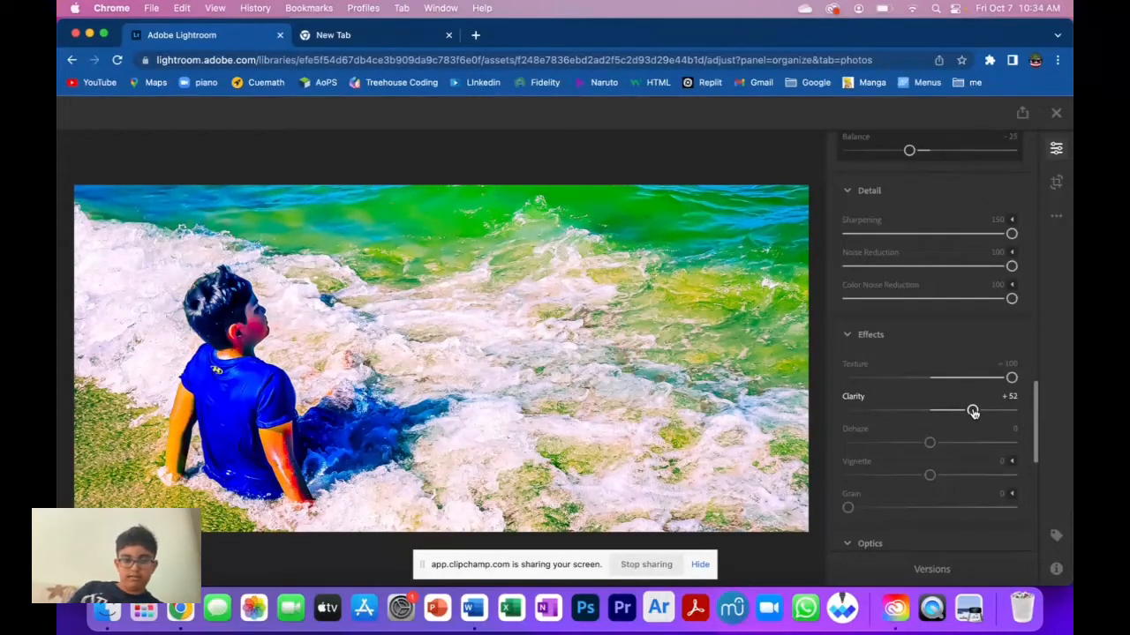
# Set Dehaze to +12.
pyautogui.scroll(-2, 973, 412)
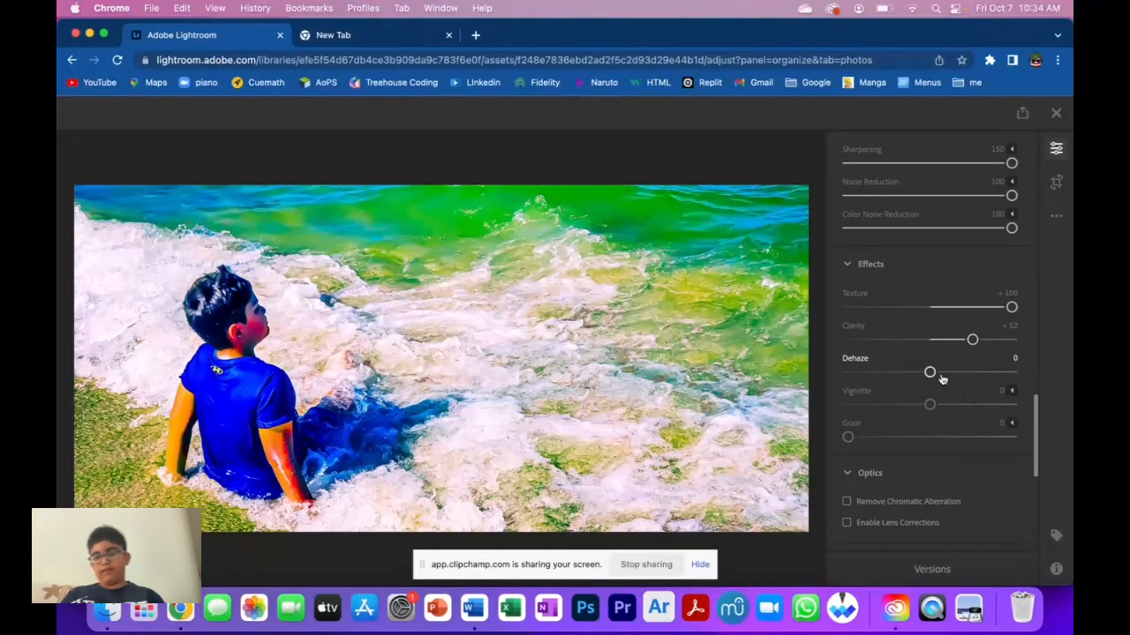
pyautogui.moveTo(936, 373)
pyautogui.mouseDown()
pyautogui.moveTo(1038, 378)
pyautogui.moveTo(822, 384)
pyautogui.moveTo(853, 372)
pyautogui.moveTo(988, 377)
pyautogui.moveTo(940, 374)
pyautogui.mouseUp()
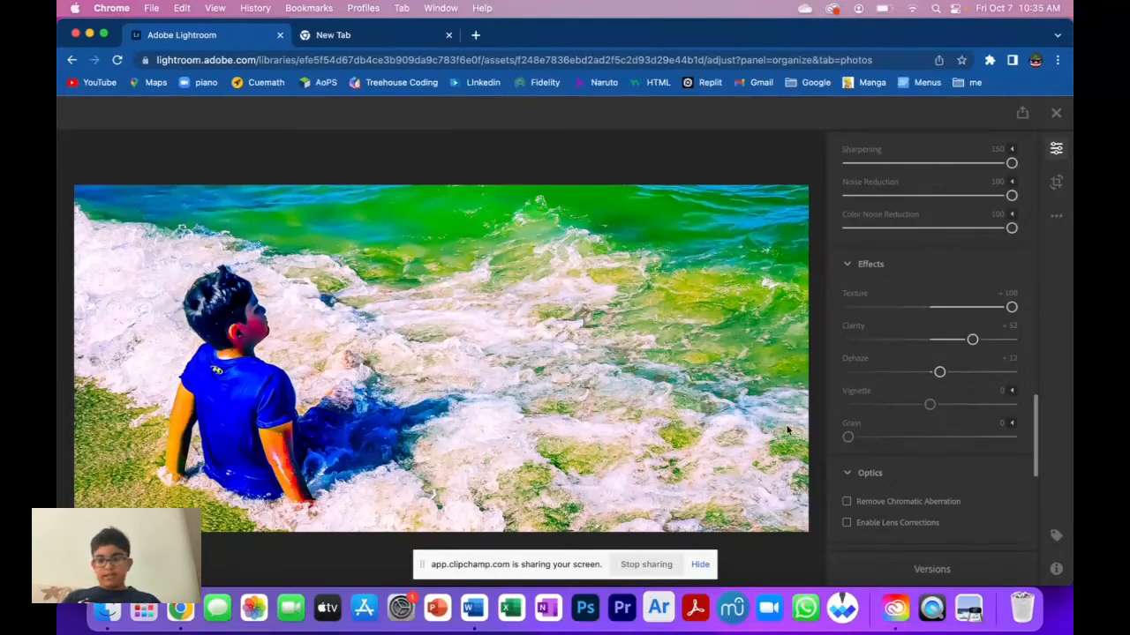
# Set the Vignette to -25.
pyautogui.moveTo(929, 404); pyautogui.dragTo(892, 406)
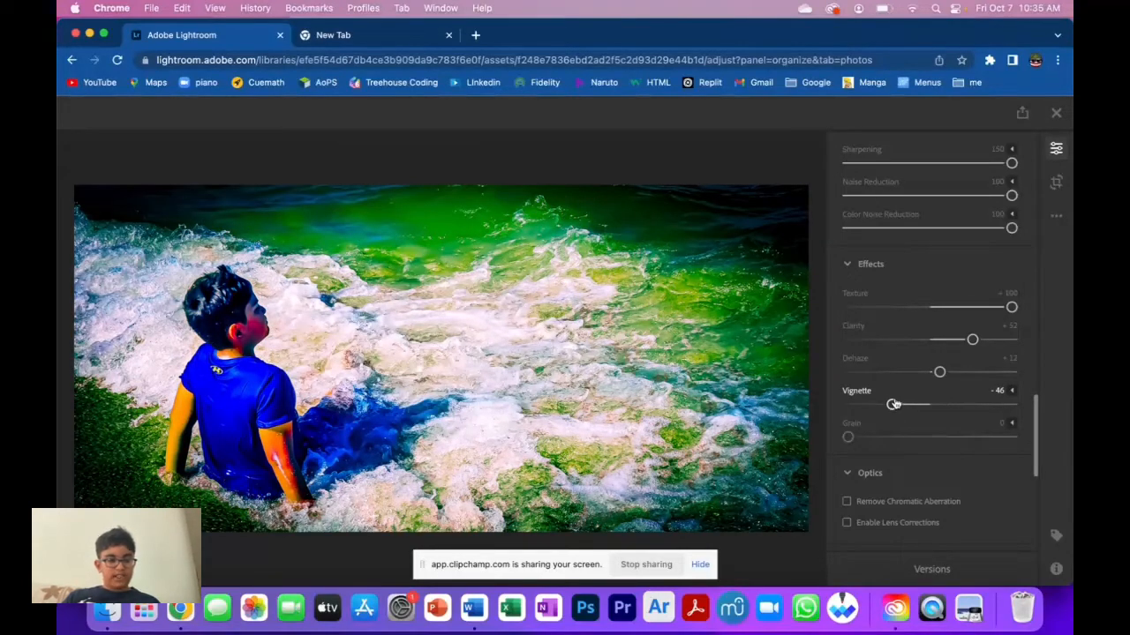
pyautogui.moveTo(894, 405); pyautogui.dragTo(911, 404)
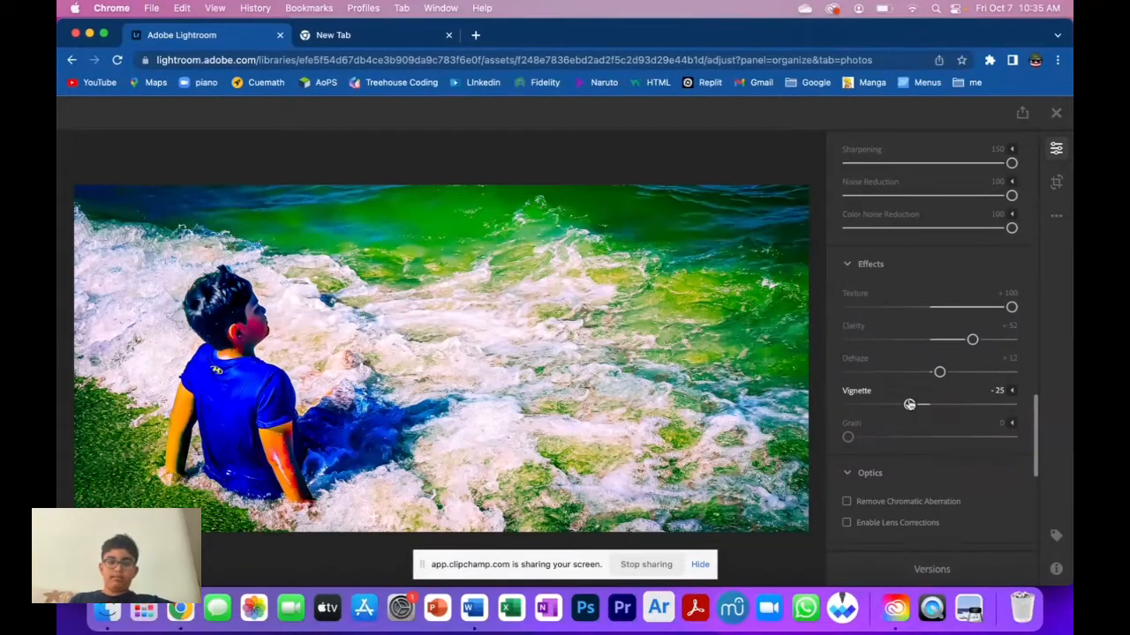
pyautogui.scroll(-3, 883, 444)
pyautogui.moveTo(849, 328)
pyautogui.mouseDown()
pyautogui.moveTo(1048, 337)
pyautogui.moveTo(832, 329)
pyautogui.mouseUp()
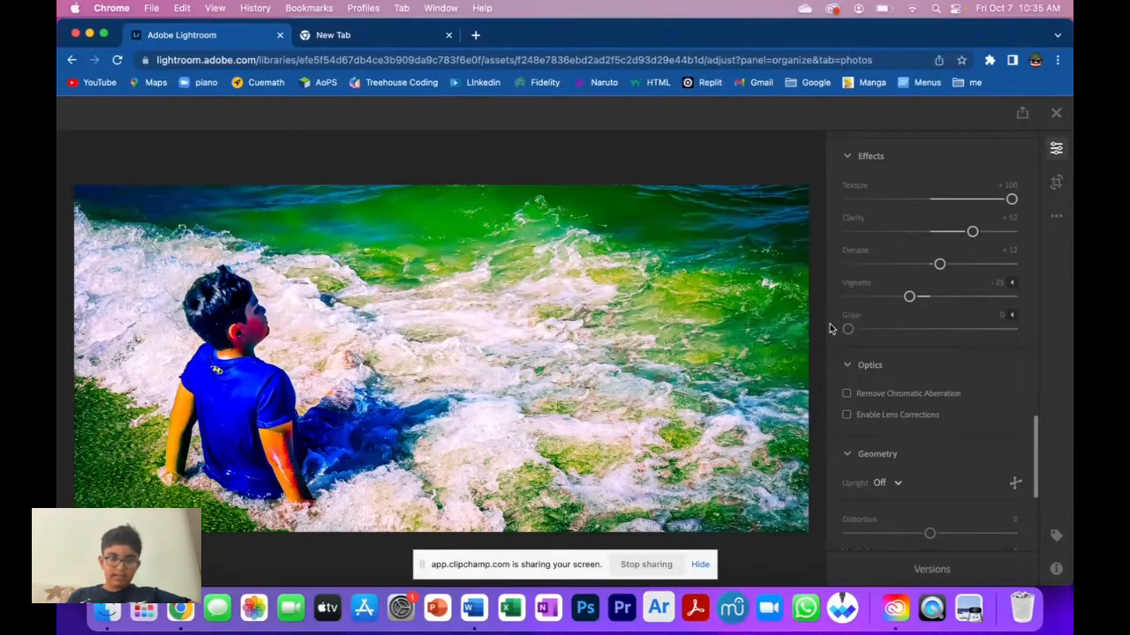
# In Geometry, set Distortion to -12.
pyautogui.scroll(-3, 922, 347)
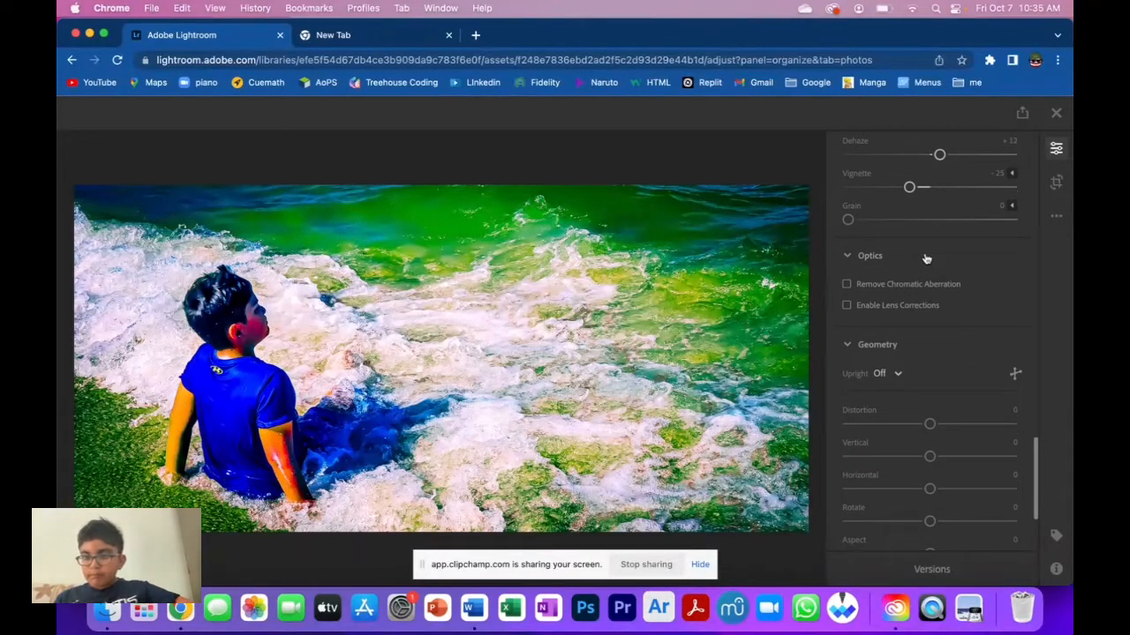
pyautogui.scroll(-2, 924, 256)
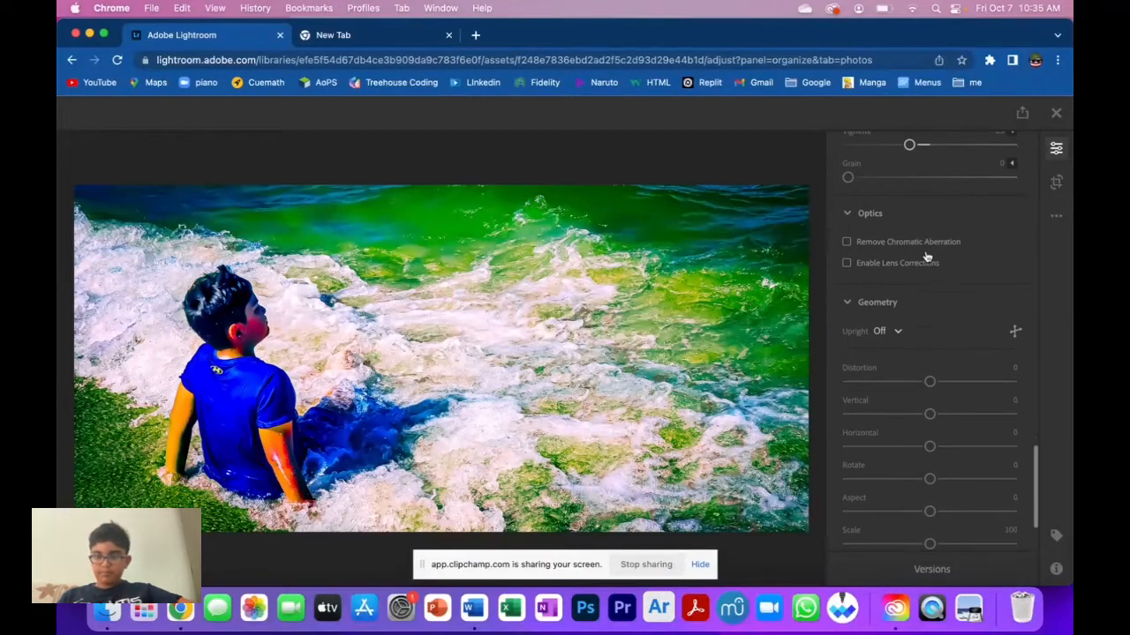
pyautogui.scroll(-1, 926, 256)
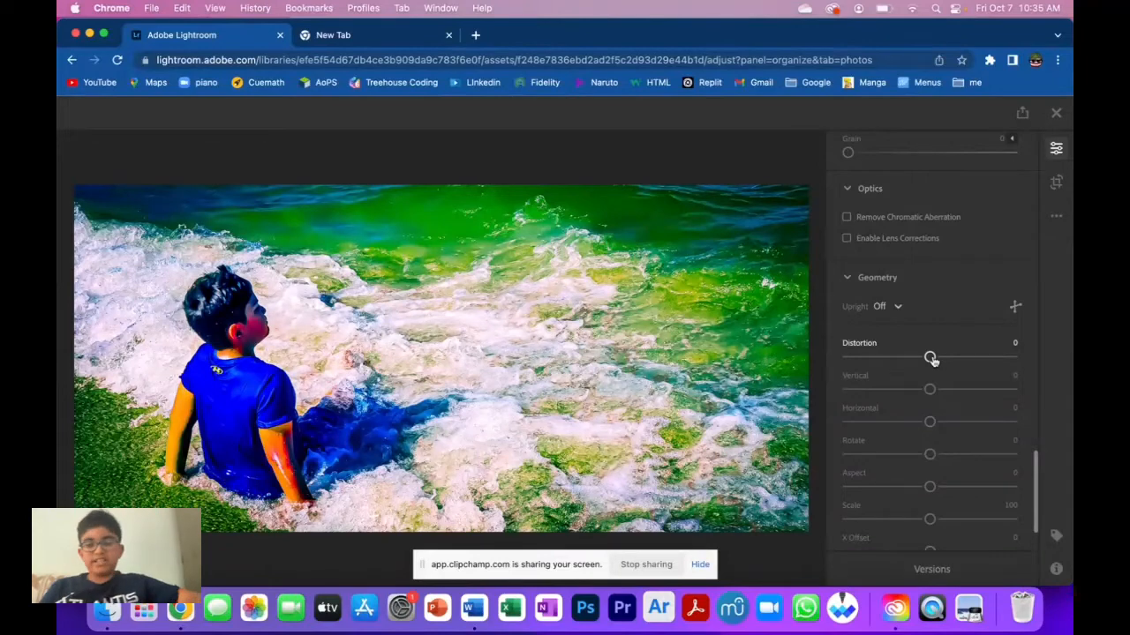
pyautogui.moveTo(932, 358)
pyautogui.mouseDown()
pyautogui.moveTo(943, 359)
pyautogui.moveTo(920, 359)
pyautogui.mouseUp()
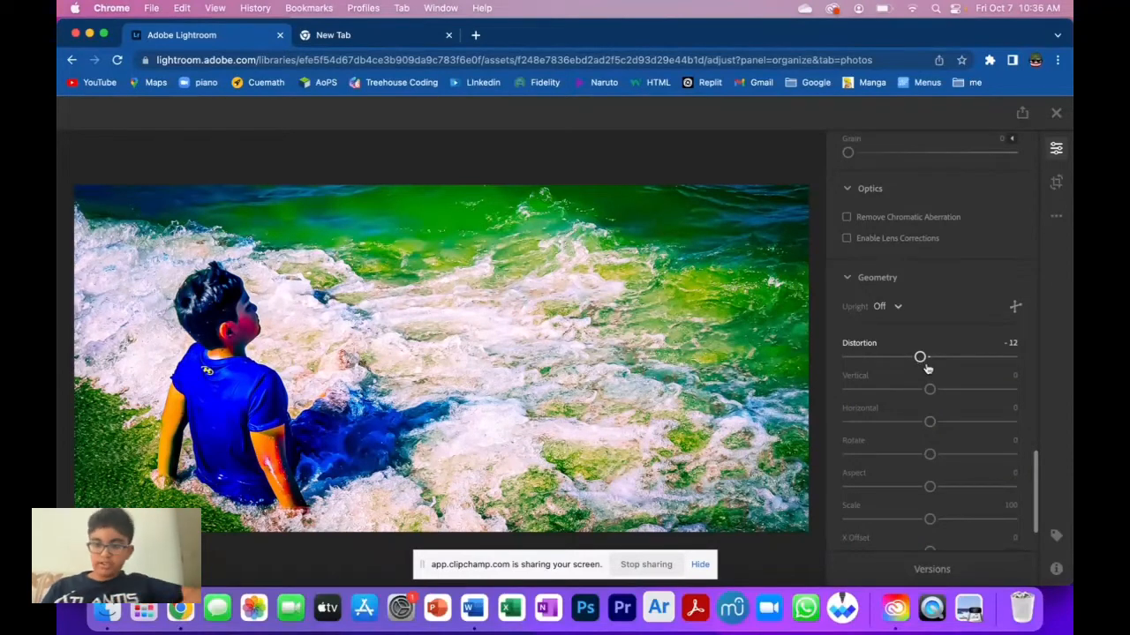
pyautogui.moveTo(930, 389)
pyautogui.mouseDown()
pyautogui.moveTo(944, 390)
pyautogui.moveTo(930, 391)
pyautogui.mouseUp()
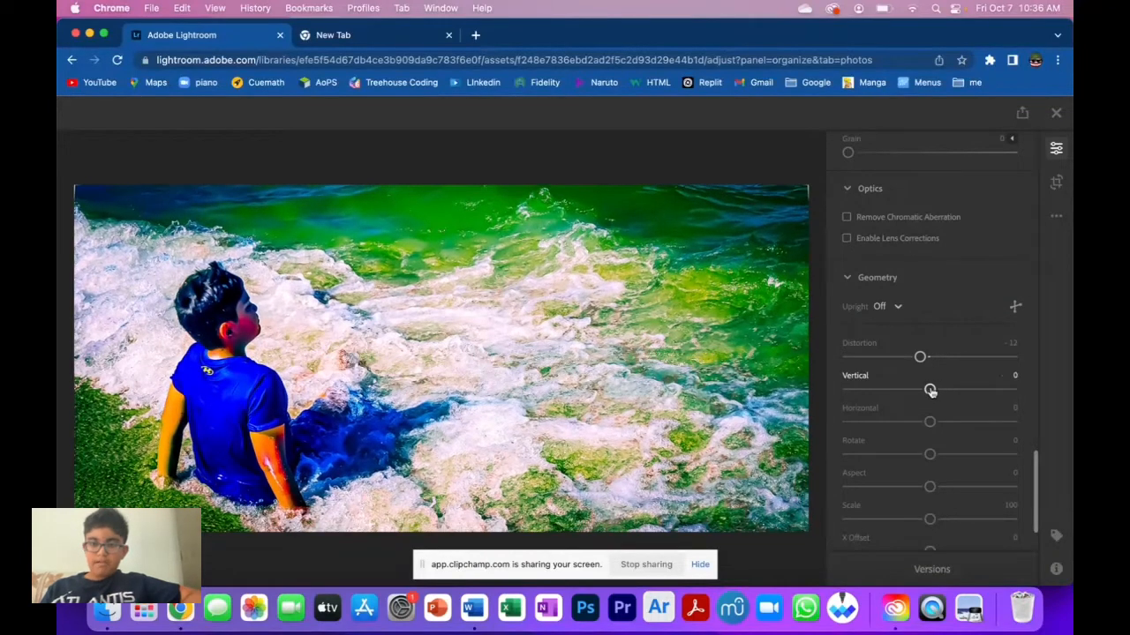
# Set the Geometry Scale to 104.
pyautogui.moveTo(931, 422); pyautogui.dragTo(948, 462)
pyautogui.scroll(-2, 931, 489)
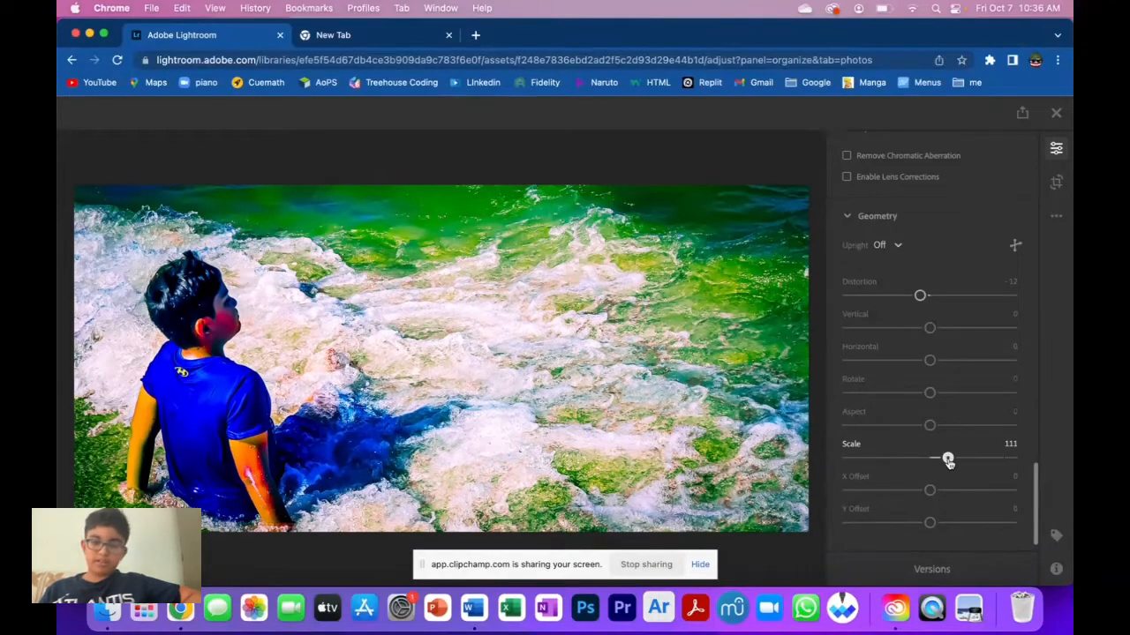
pyautogui.moveTo(948, 462)
pyautogui.mouseDown()
pyautogui.moveTo(1022, 465)
pyautogui.moveTo(919, 462)
pyautogui.moveTo(939, 467)
pyautogui.mouseUp()
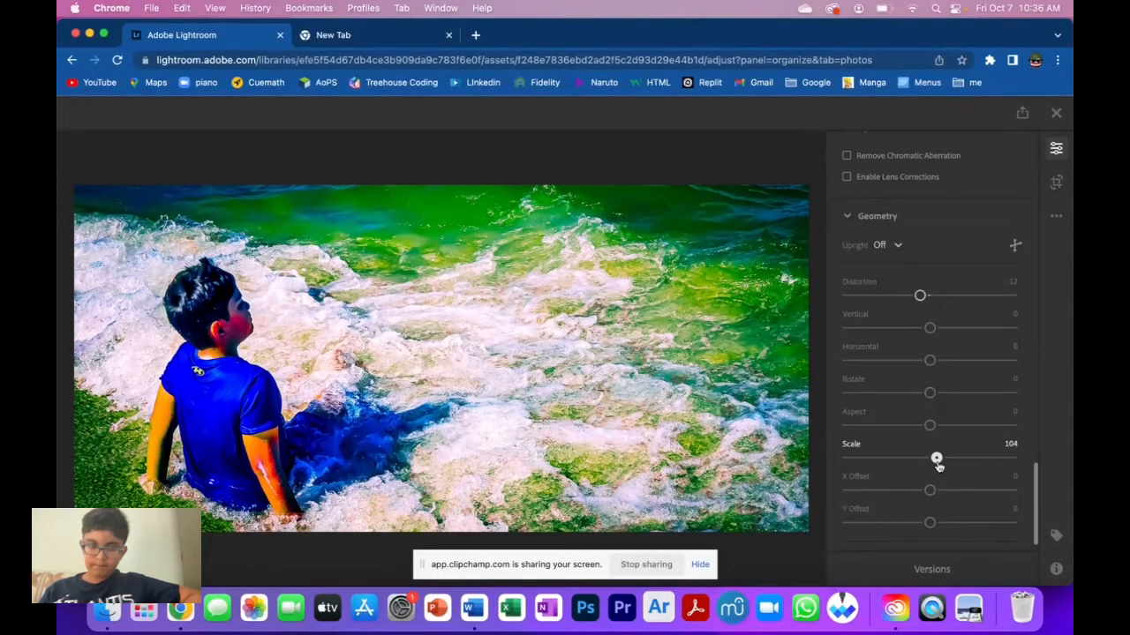
pyautogui.scroll(-1, 938, 467)
pyautogui.moveTo(930, 460)
pyautogui.mouseDown()
pyautogui.moveTo(975, 461)
pyautogui.moveTo(930, 461)
pyautogui.mouseUp()
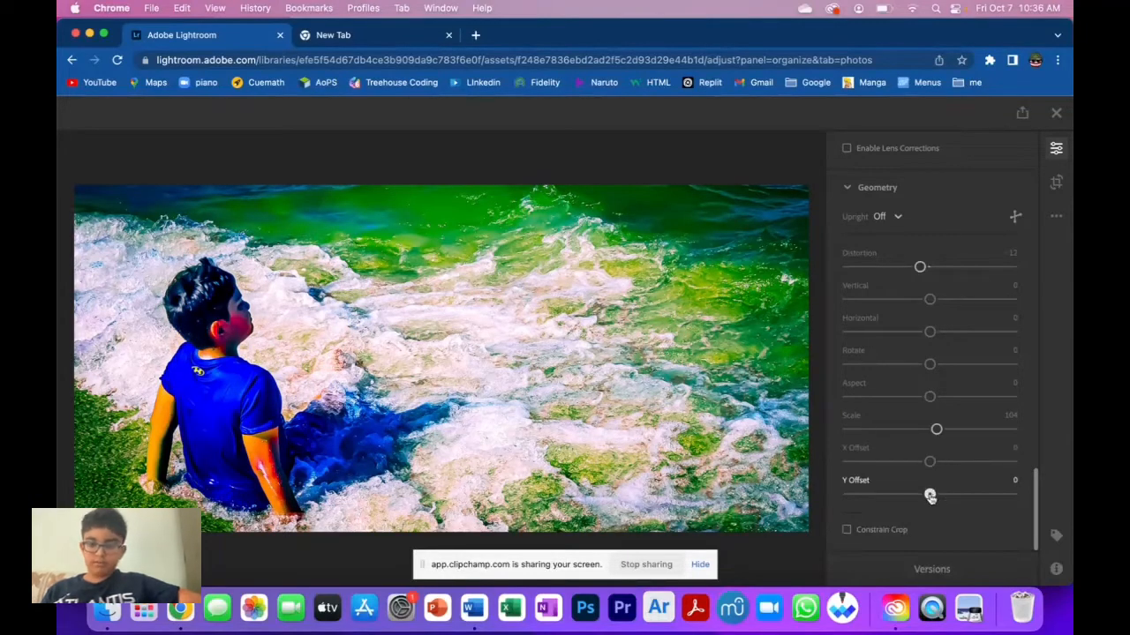
pyautogui.moveTo(930, 495)
pyautogui.mouseDown()
pyautogui.moveTo(985, 494)
pyautogui.moveTo(930, 496)
pyautogui.mouseUp()
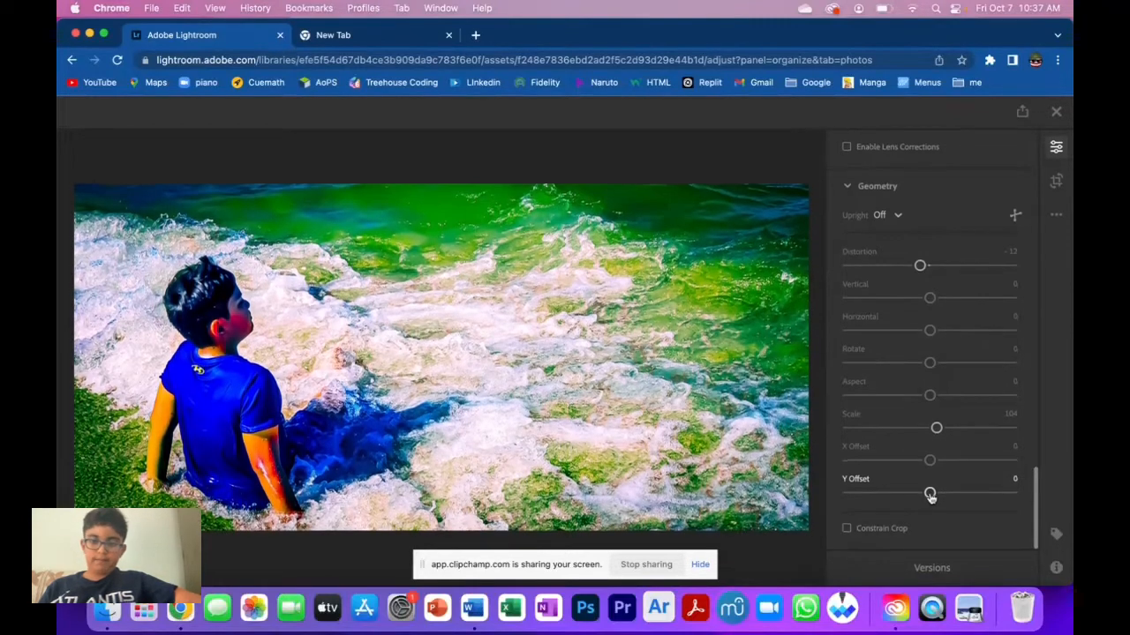
pyautogui.scroll(5, 960, 420)
pyautogui.scroll(8, 960, 420)
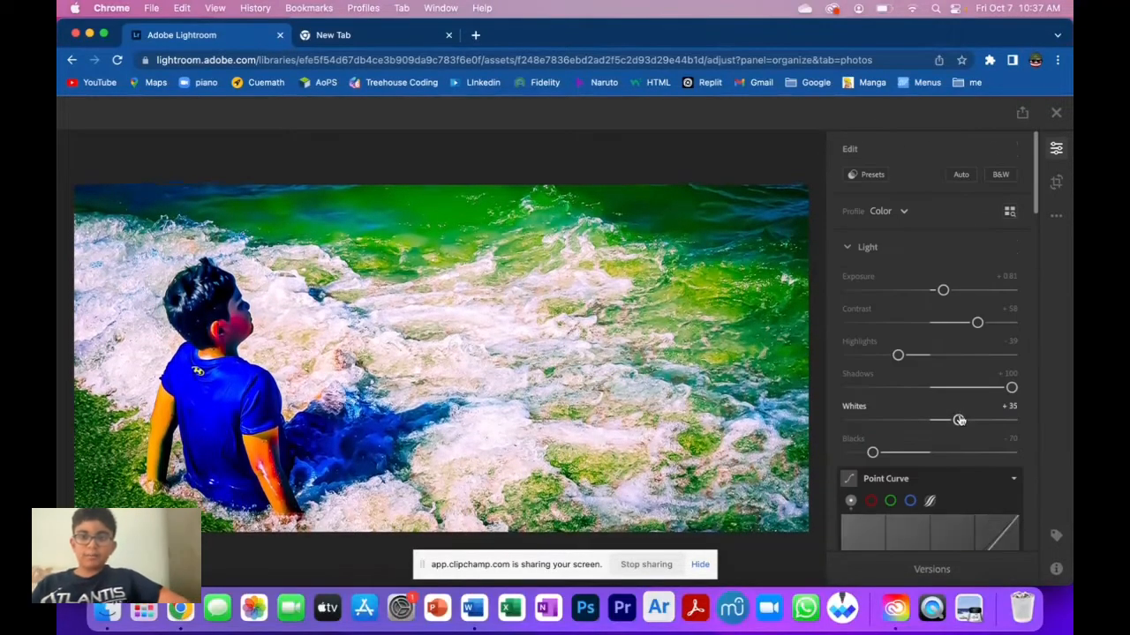
pyautogui.scroll(-4, 960, 414)
pyautogui.scroll(4, 959, 411)
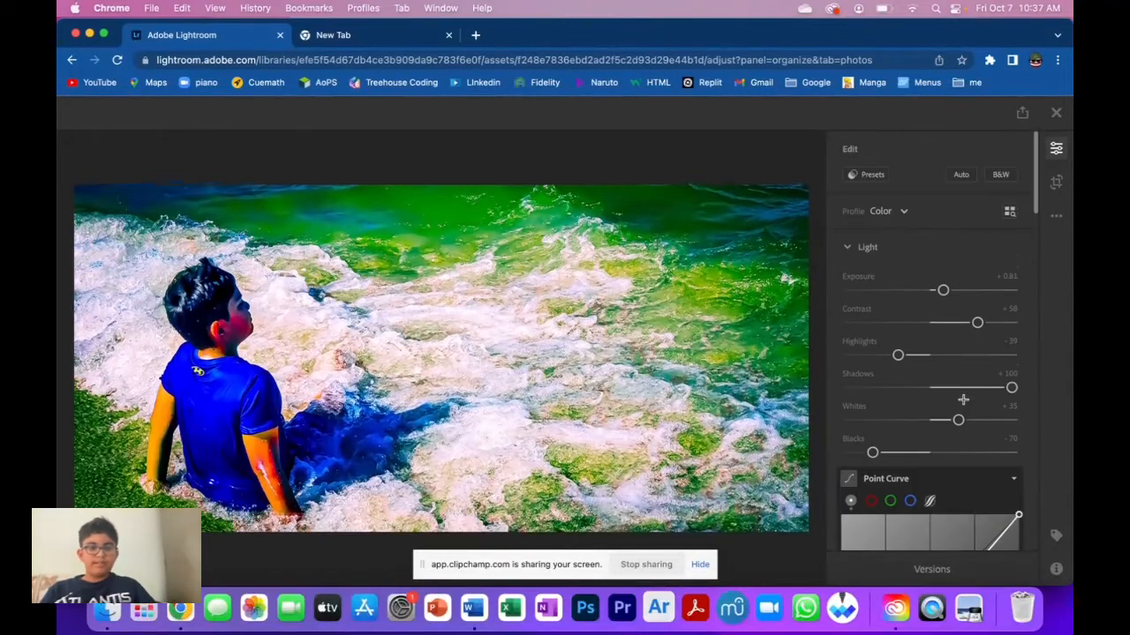